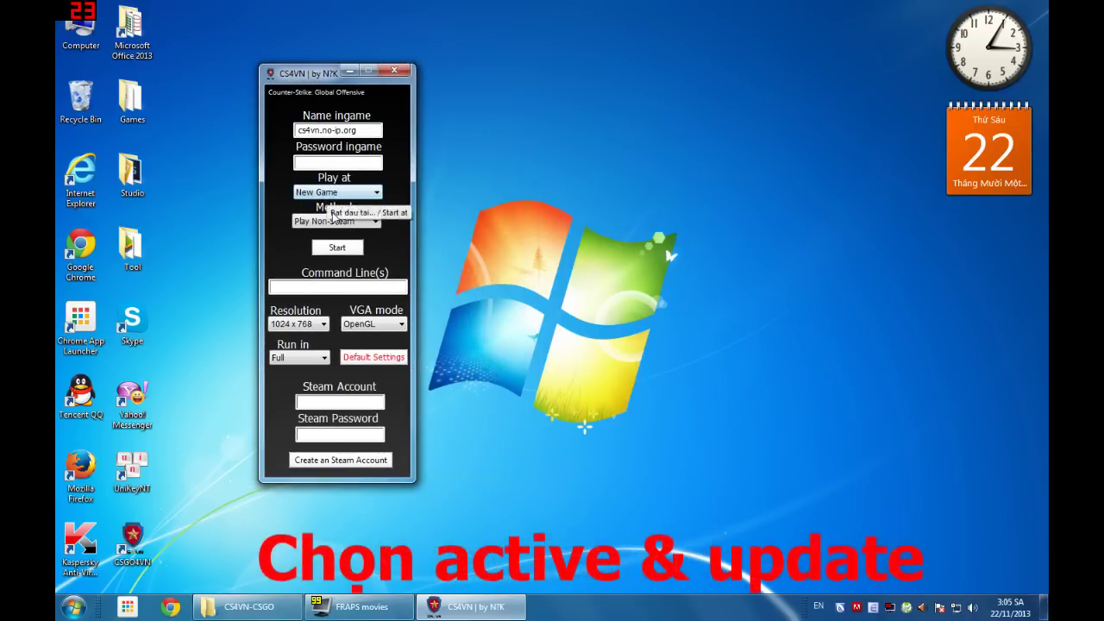
# Step: Run the Active & Updates method for Counter-Strike: Global Offensive and dismiss its completion message
pyautogui.click(334, 221)
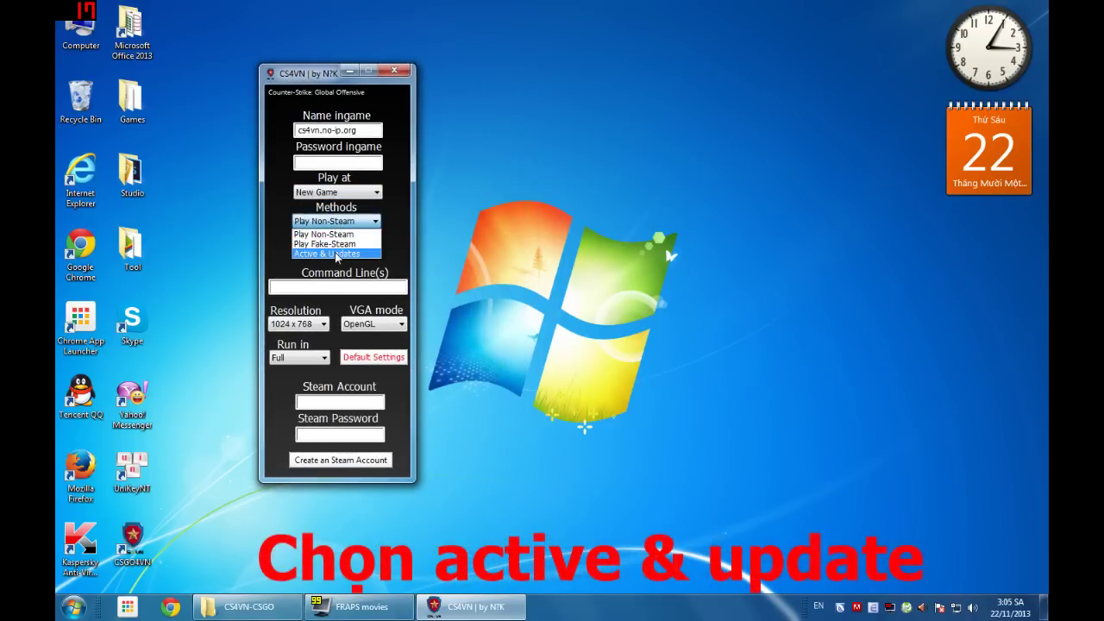
pyautogui.click(337, 254)
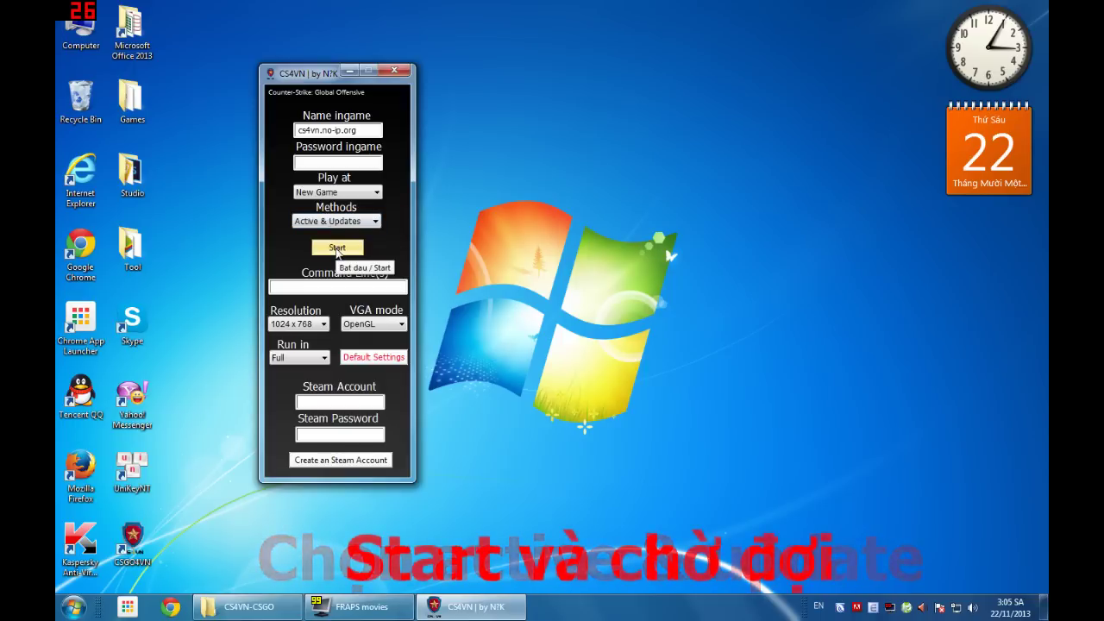
pyautogui.click(337, 248)
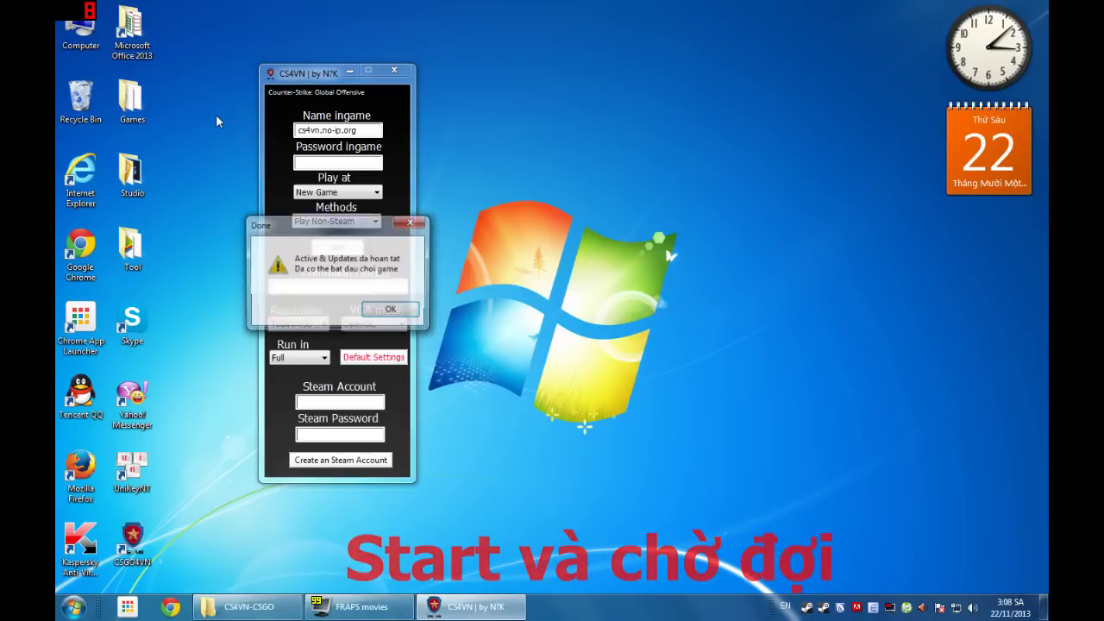
pyautogui.moveTo(313, 227); pyautogui.dragTo(549, 169)
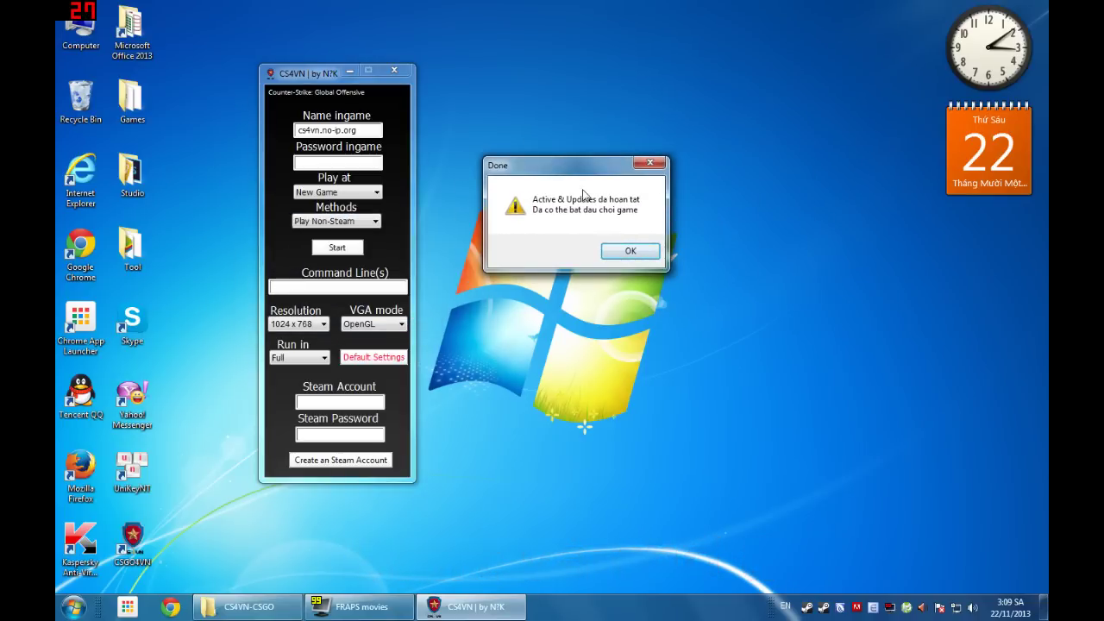
pyautogui.click(614, 252)
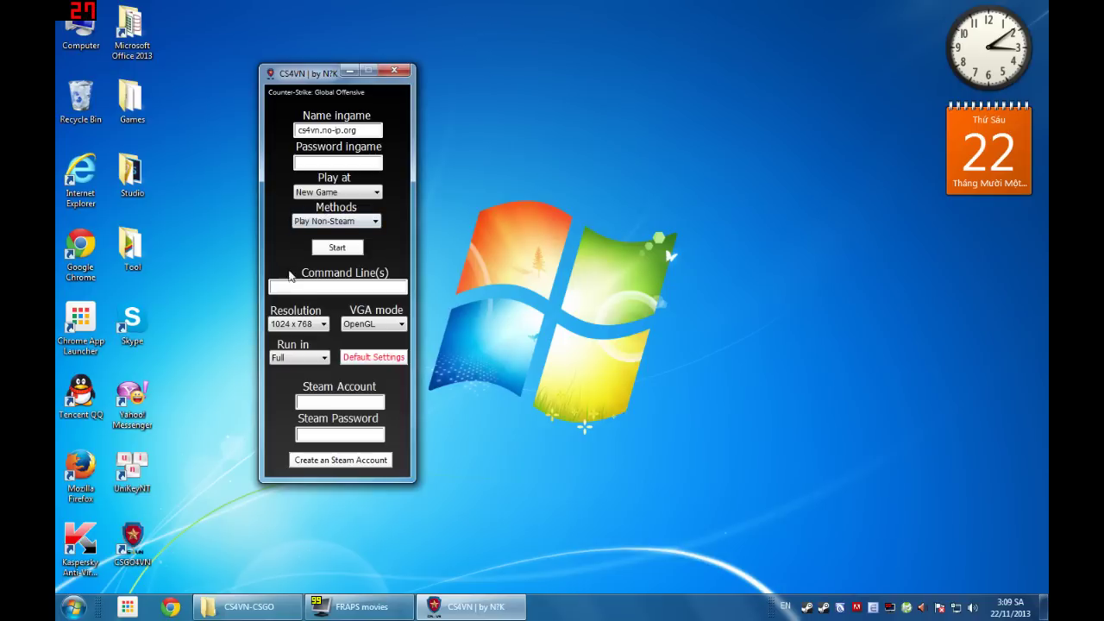
# Step: Set the game to 640 x 480 in Window mode and start it with the Play Non-Steam method
pyautogui.click(299, 327)
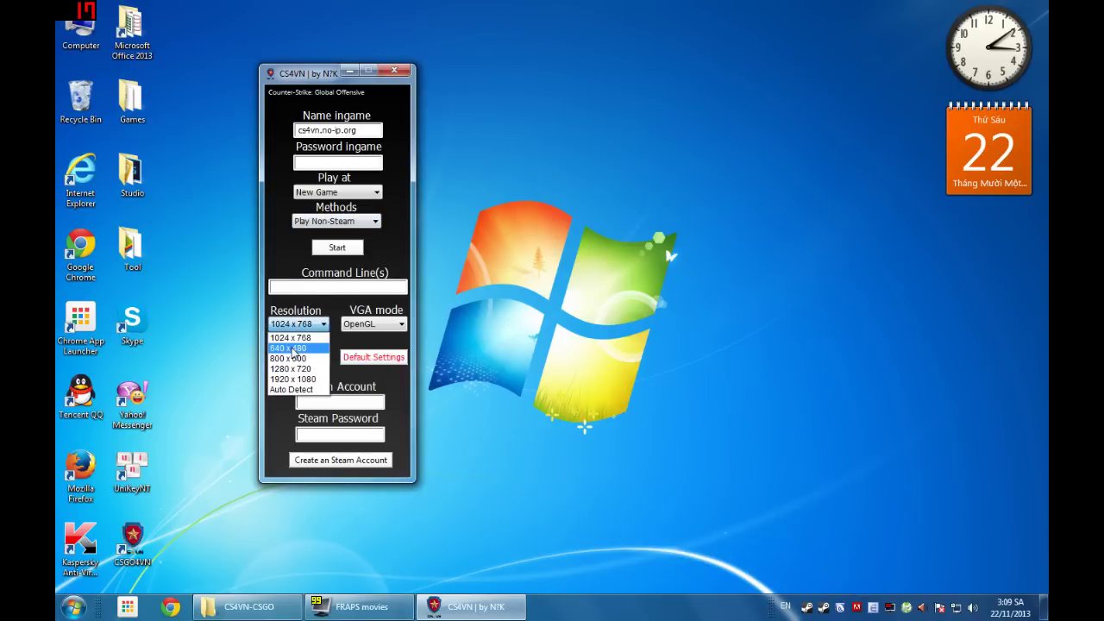
pyautogui.click(294, 348)
pyautogui.click(293, 358)
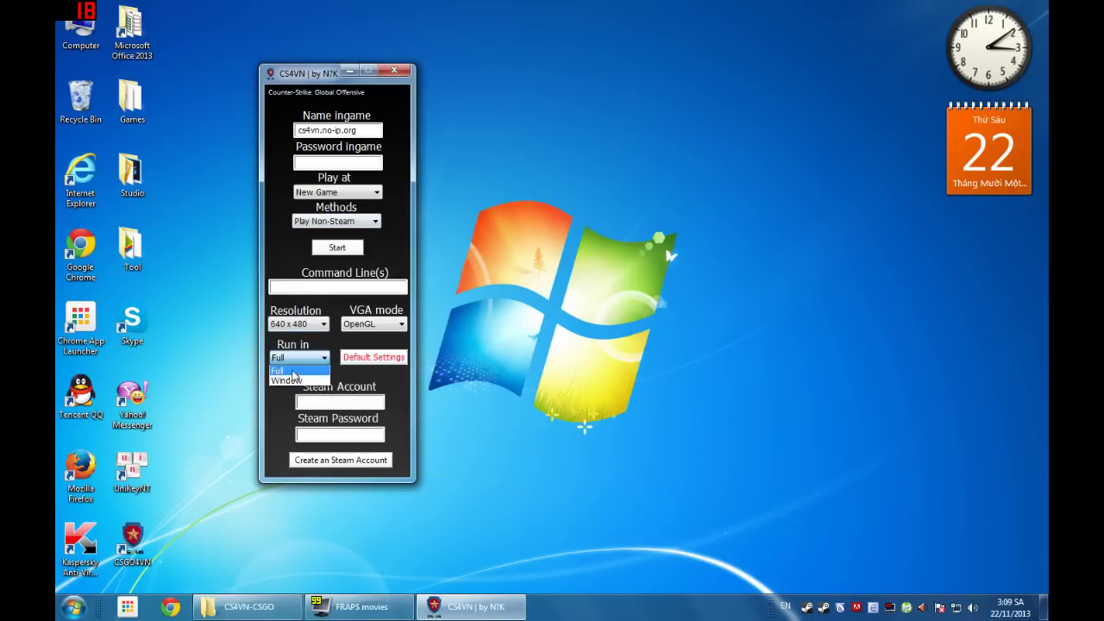
pyautogui.click(293, 379)
pyautogui.moveTo(321, 75); pyautogui.dragTo(357, 55)
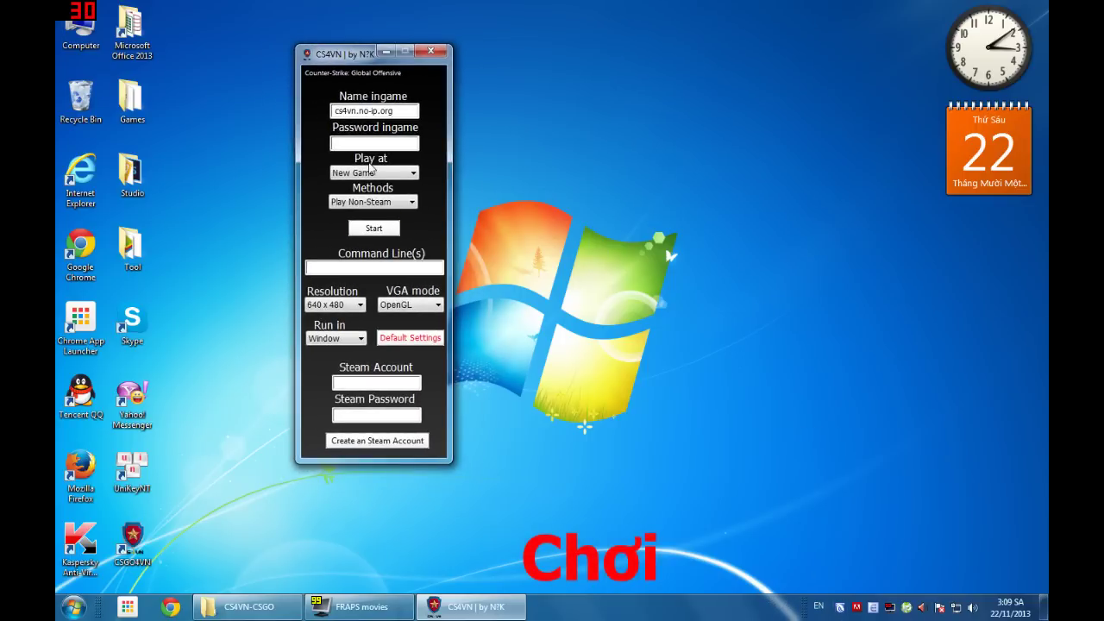
pyautogui.click(375, 231)
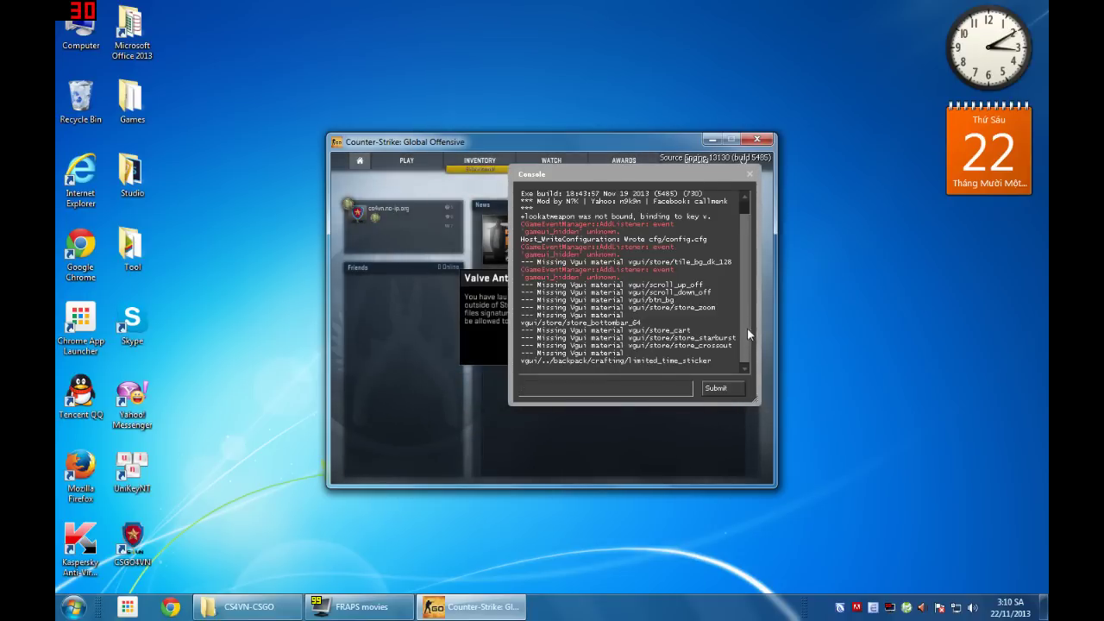
# Step: Highlight the protocol and version lines in the console, then close the console and the Valve Anti-Cheat notice
pyautogui.scroll(1, 747, 340)
pyautogui.moveTo(704, 210); pyautogui.dragTo(521, 193)
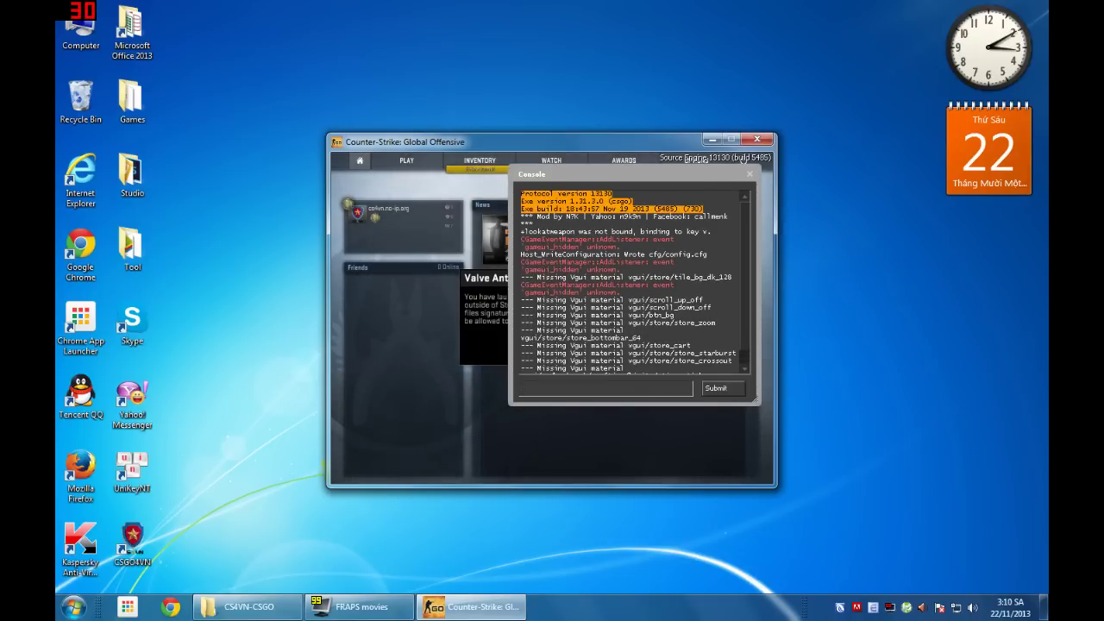
pyautogui.click(749, 174)
pyautogui.click(585, 357)
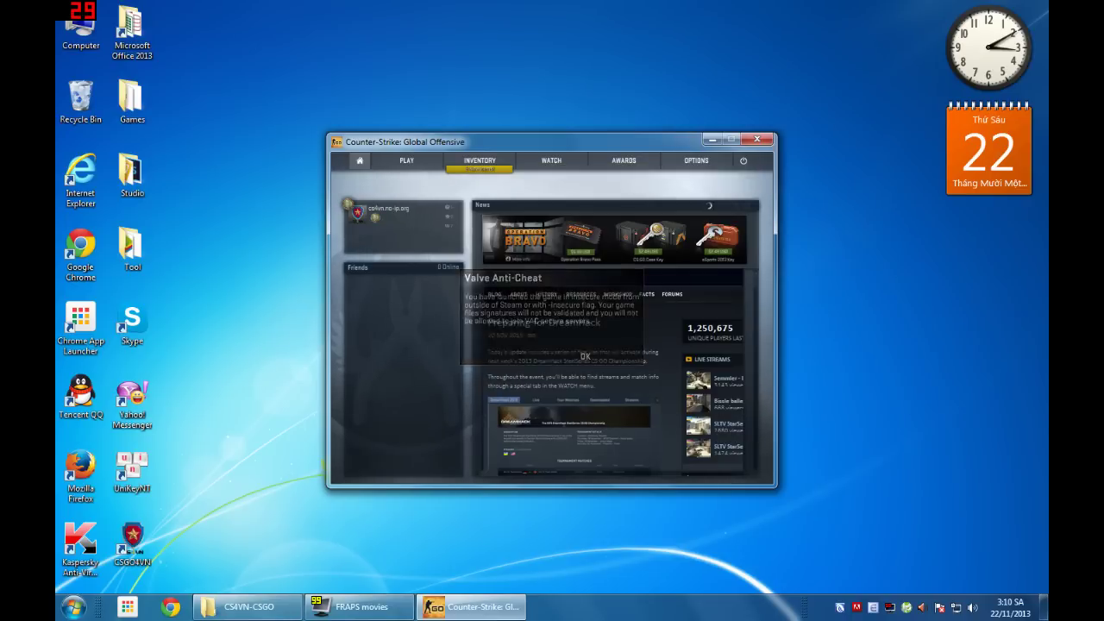
# Step: Open the community server browser, suppress its introductory notice permanently, and show the favorite servers
pyautogui.click(407, 161)
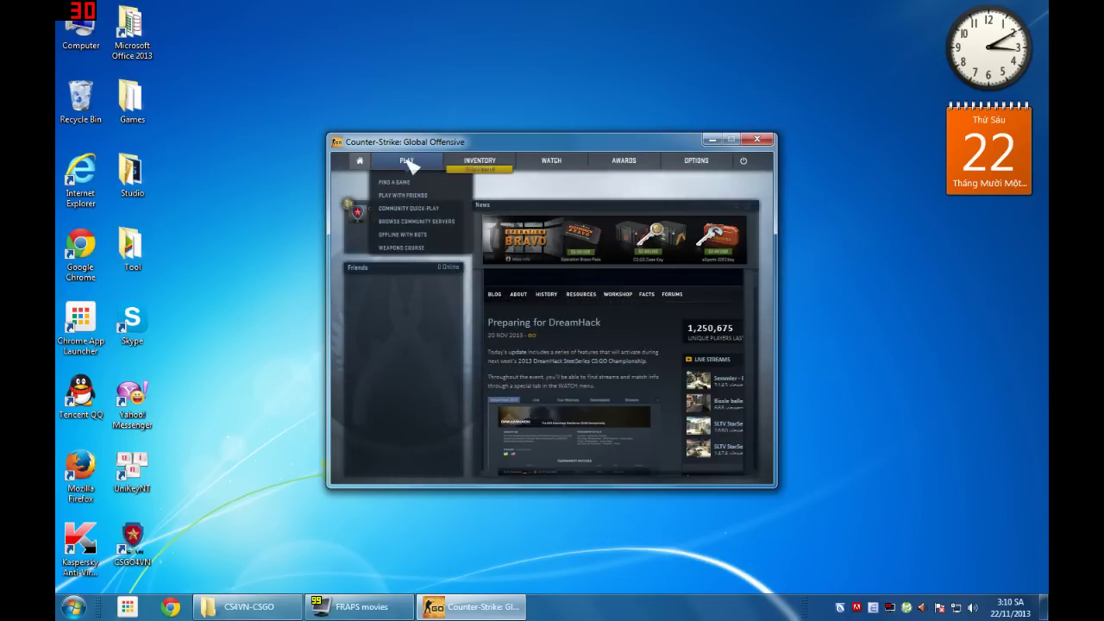
pyautogui.click(388, 219)
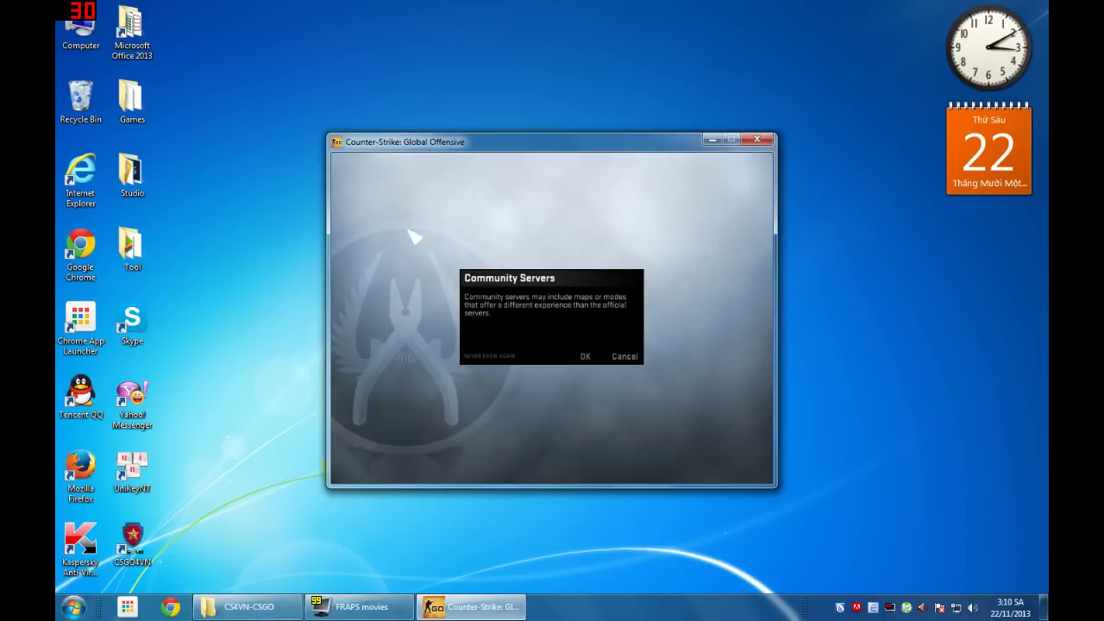
pyautogui.click(488, 356)
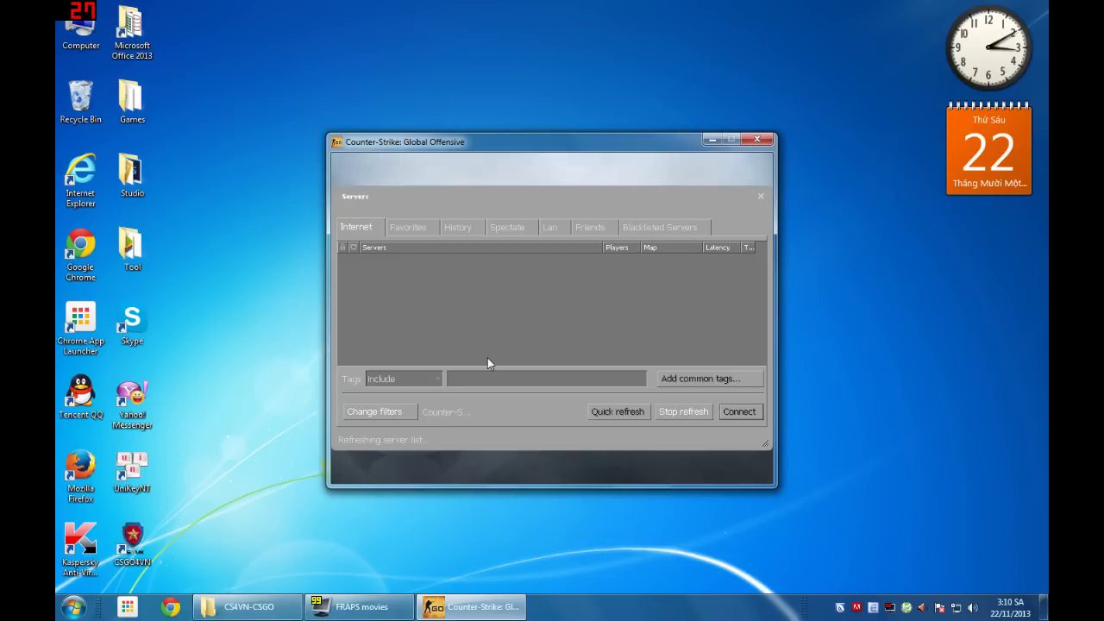
pyautogui.click(420, 228)
# Step: Refresh the favorite servers and connect to CS4VN|Classic
pyautogui.click(410, 260)
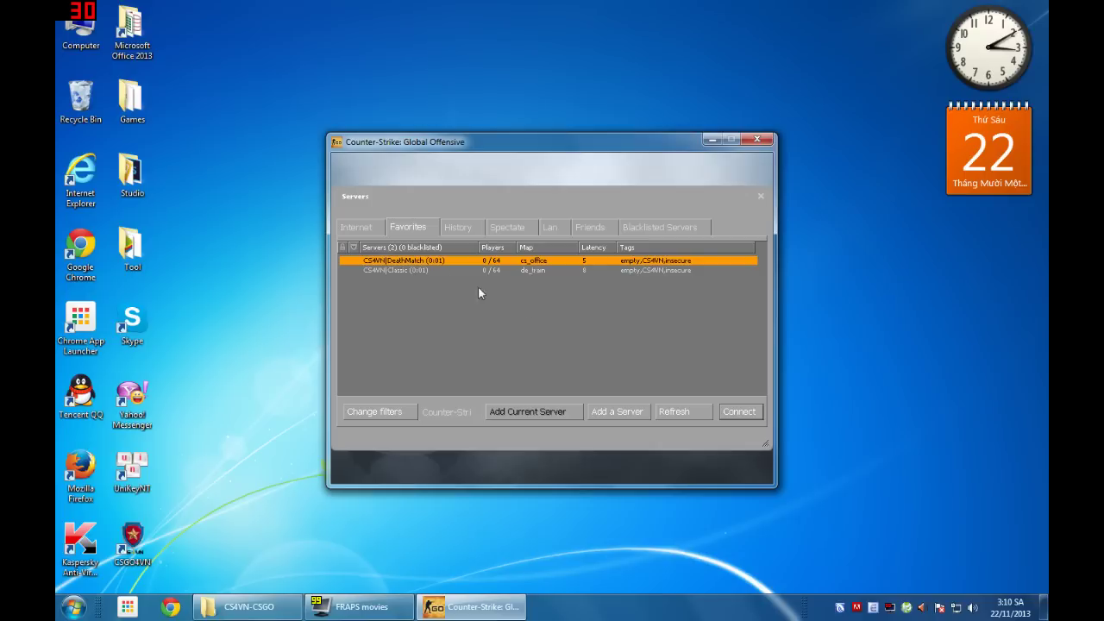
pyautogui.click(674, 412)
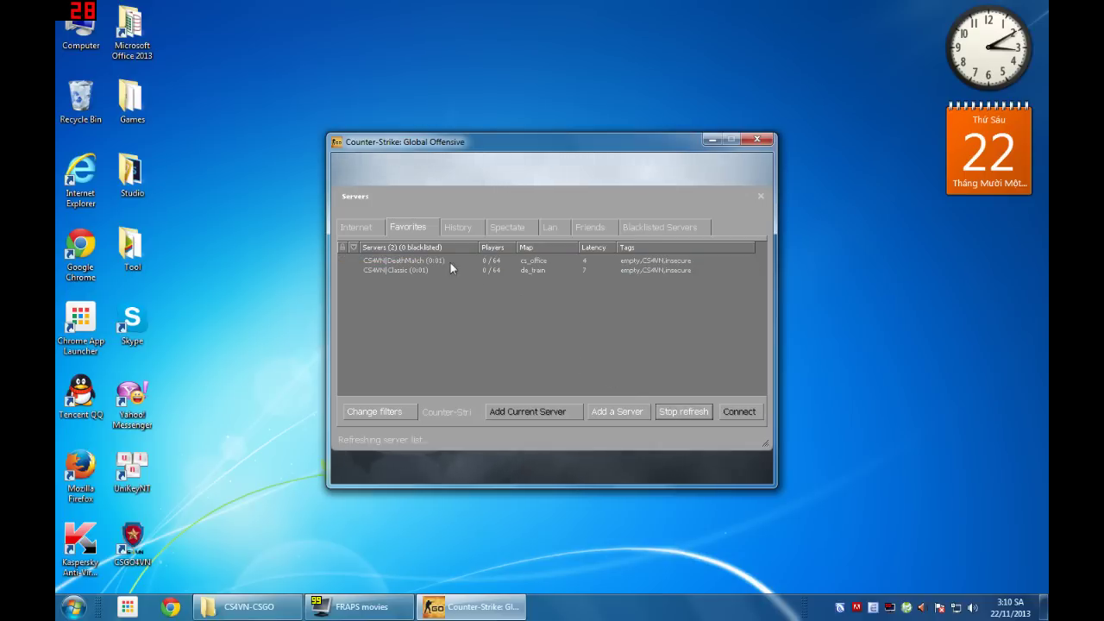
pyautogui.click(428, 270)
pyautogui.click(747, 416)
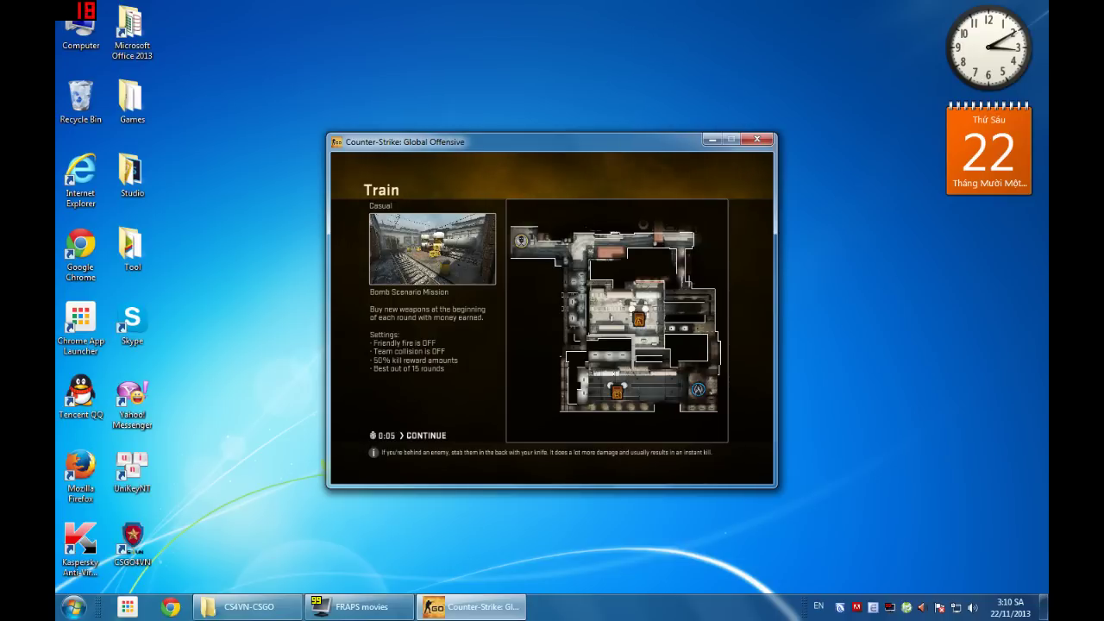
# Step: Continue past the Train map briefing and join the Terrorists team
pyautogui.click(440, 436)
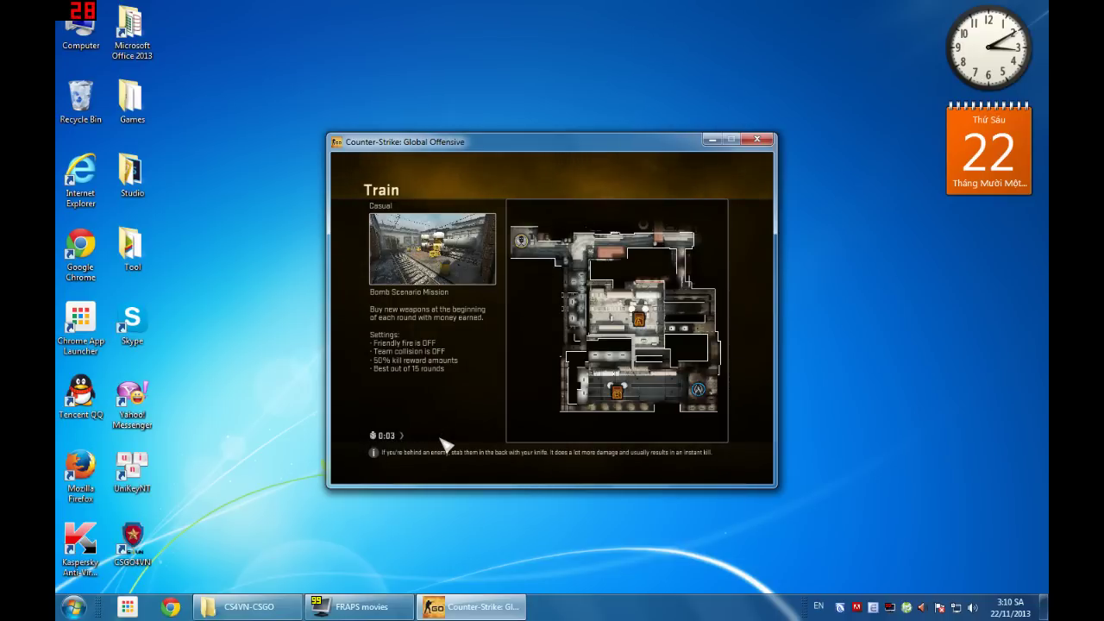
pyautogui.click(713, 445)
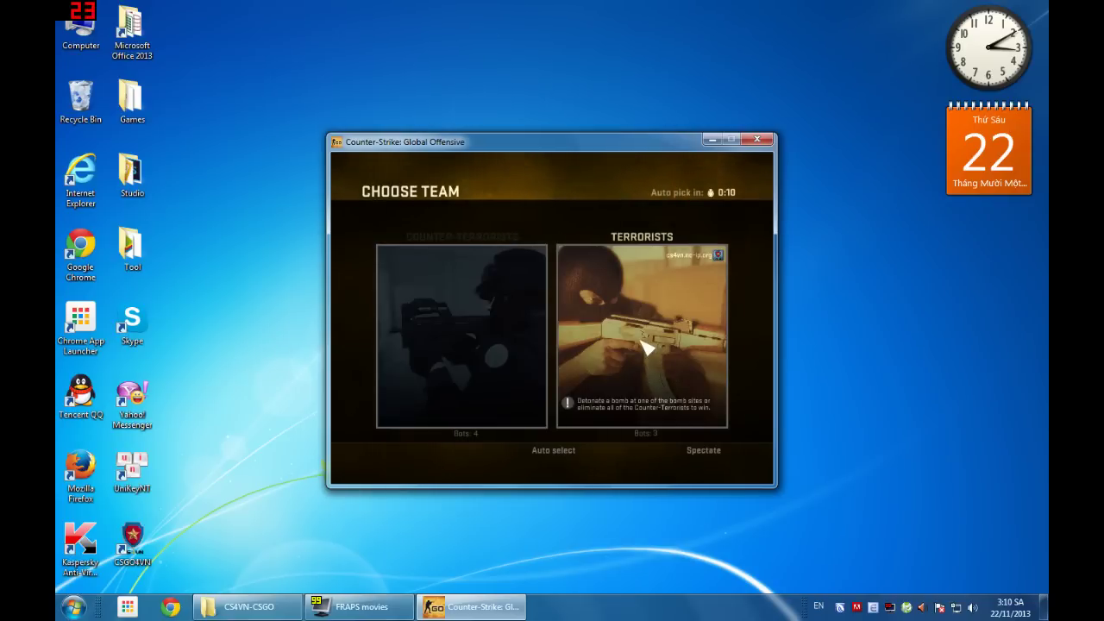
pyautogui.click(647, 346)
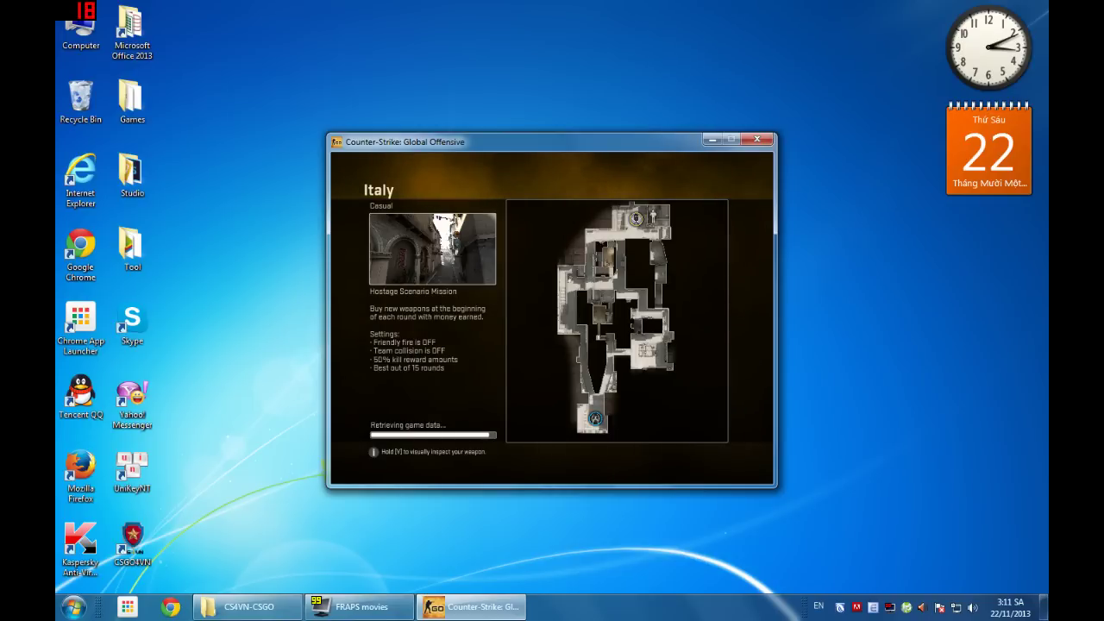
# Step: Continue past the Italy map briefing and join the Counter-Terrorists team
pyautogui.click(436, 435)
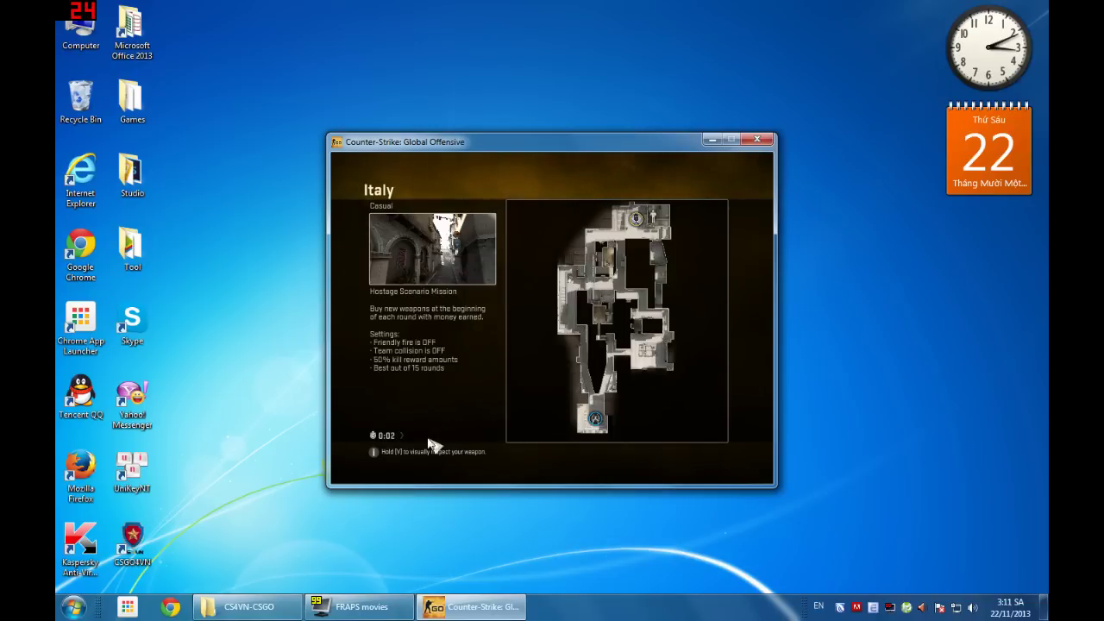
pyautogui.click(708, 447)
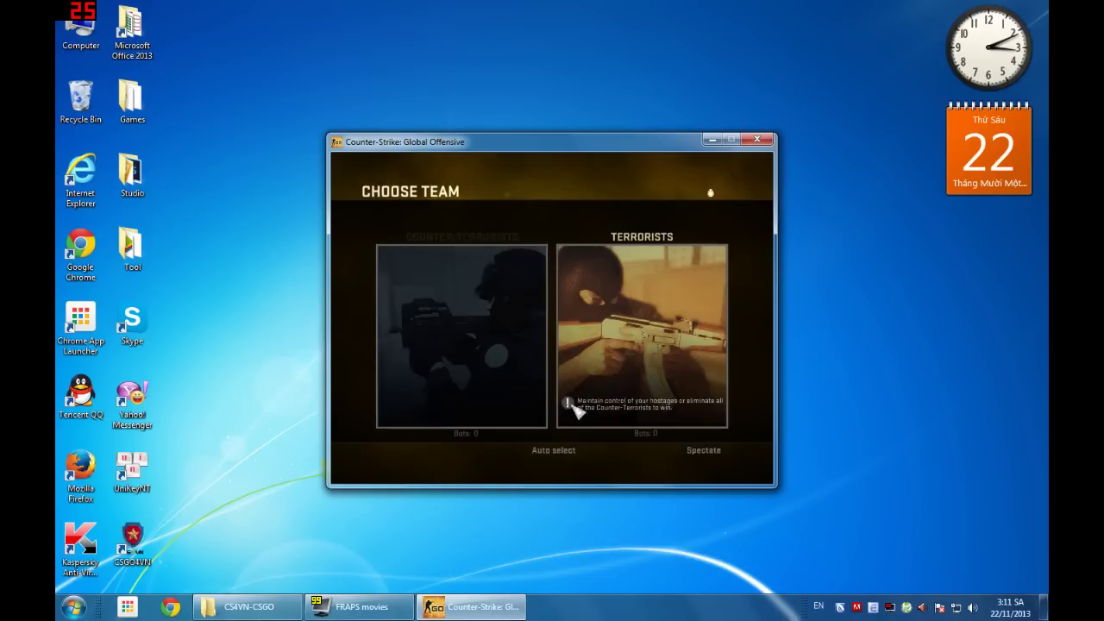
pyautogui.click(478, 330)
# Step: Check the match scoreboard on the Italy map and walk forward from the spawn point
pyautogui.press('Tab')
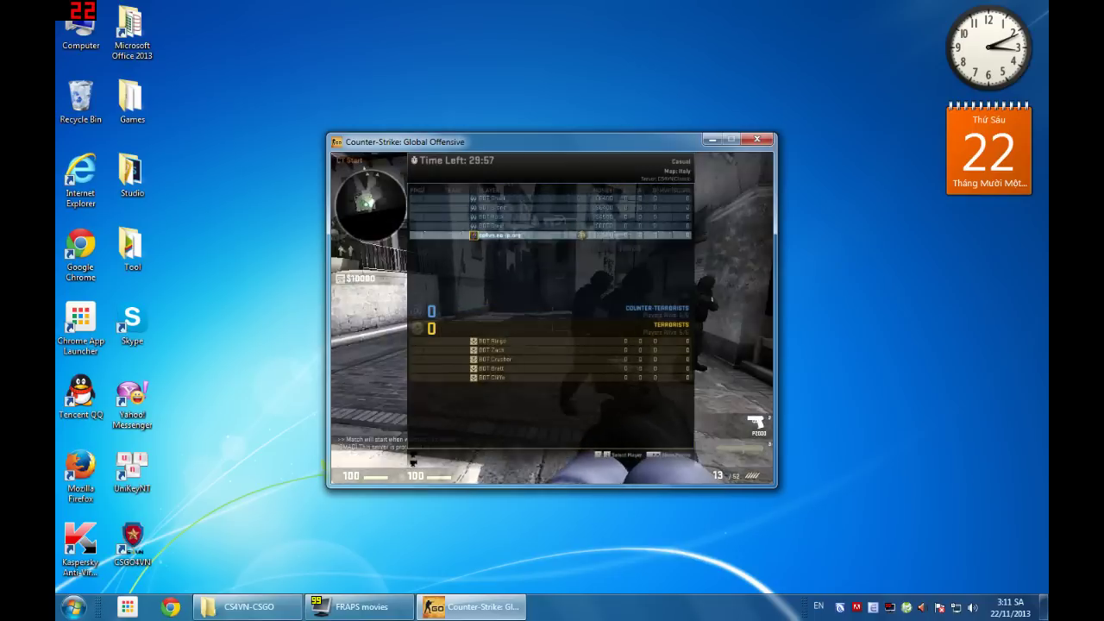
pyautogui.press('w')
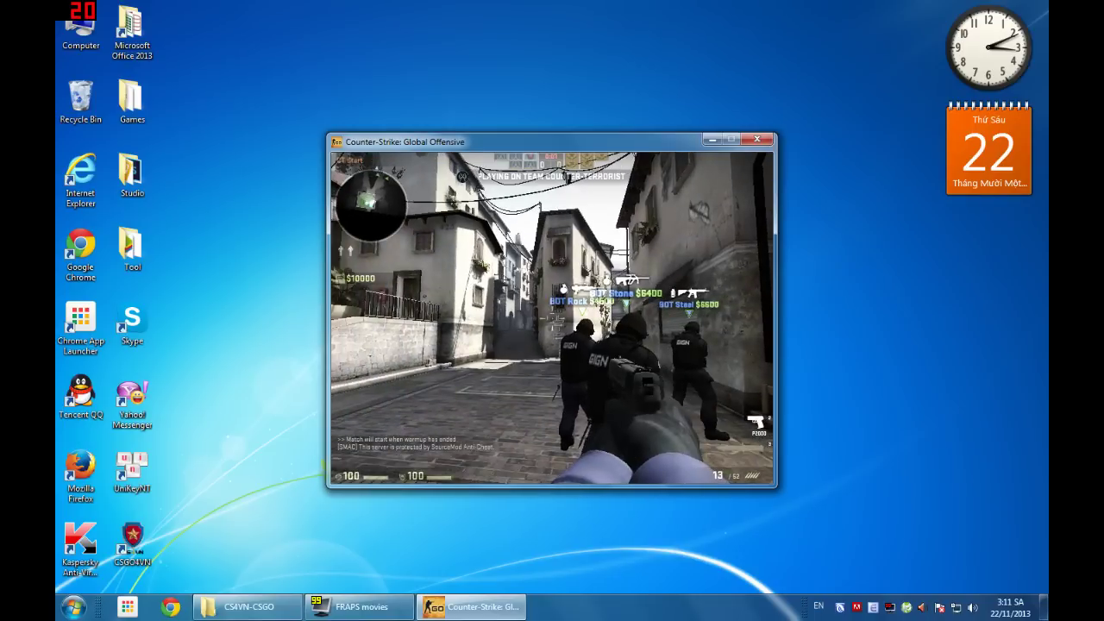
pyautogui.press('w')
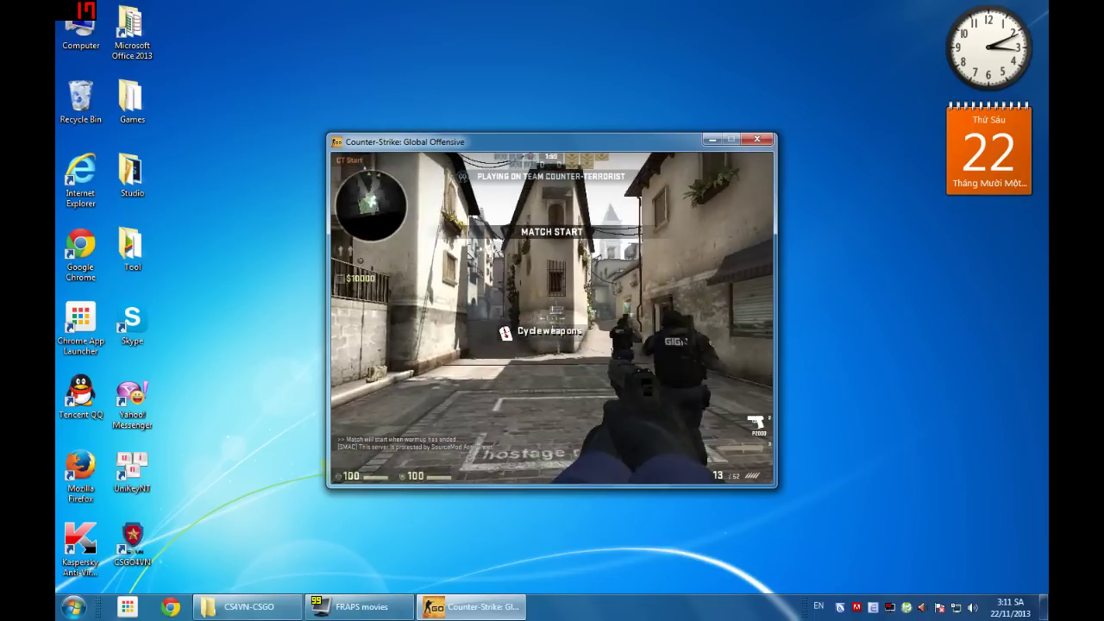
# Step: Exit the game with the quit command in the developer console
pyautogui.press('`')
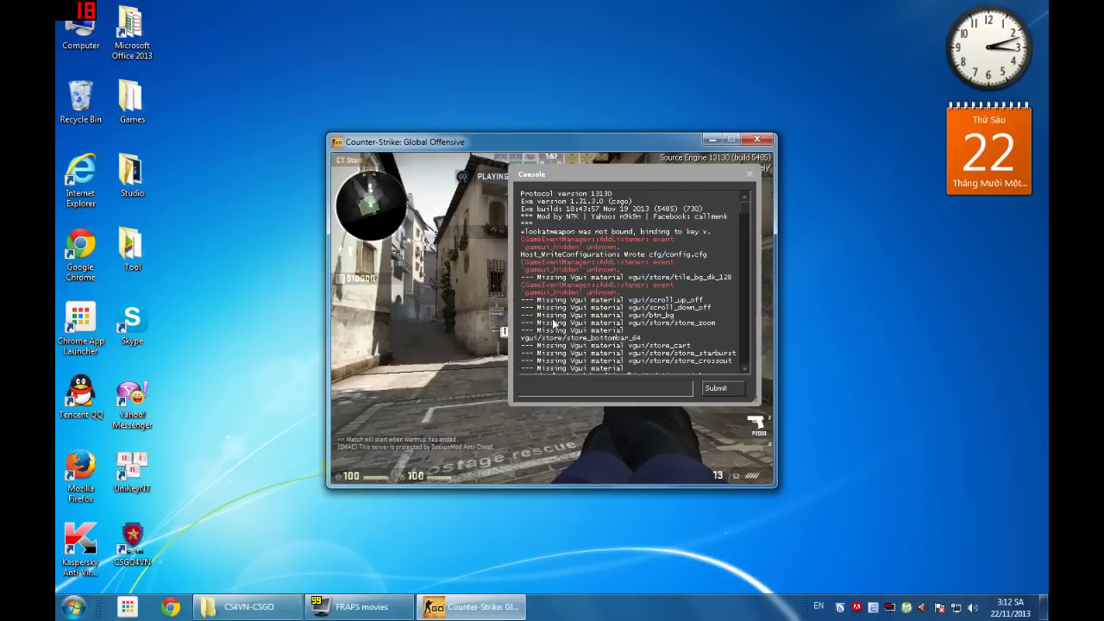
pyautogui.write('quit')
pyautogui.click(532, 402)
pyautogui.press('Return')
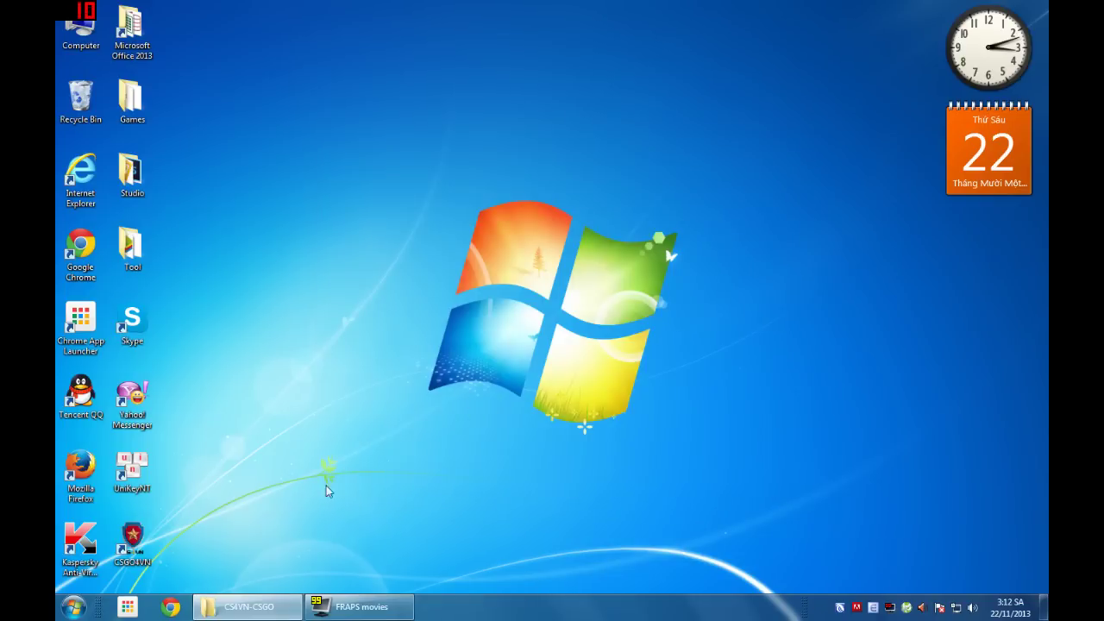
# Step: Run CS4VN.exe from the CS4VN-CSGO folder and open the Counter-Strike GO launcher settings
pyautogui.click(261, 608)
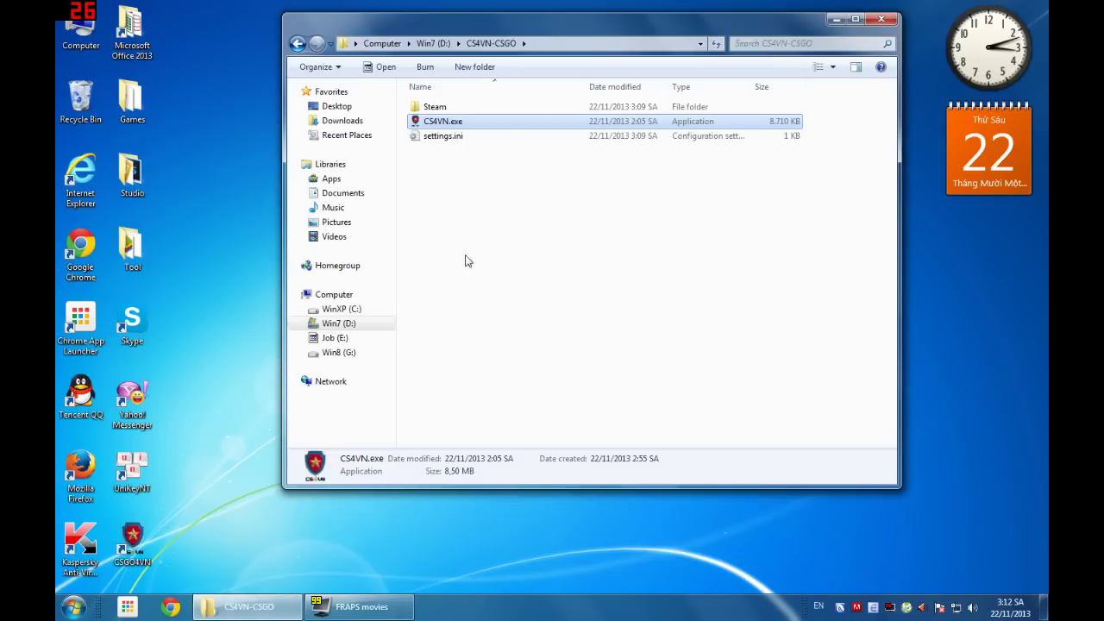
pyautogui.doubleClick(457, 121)
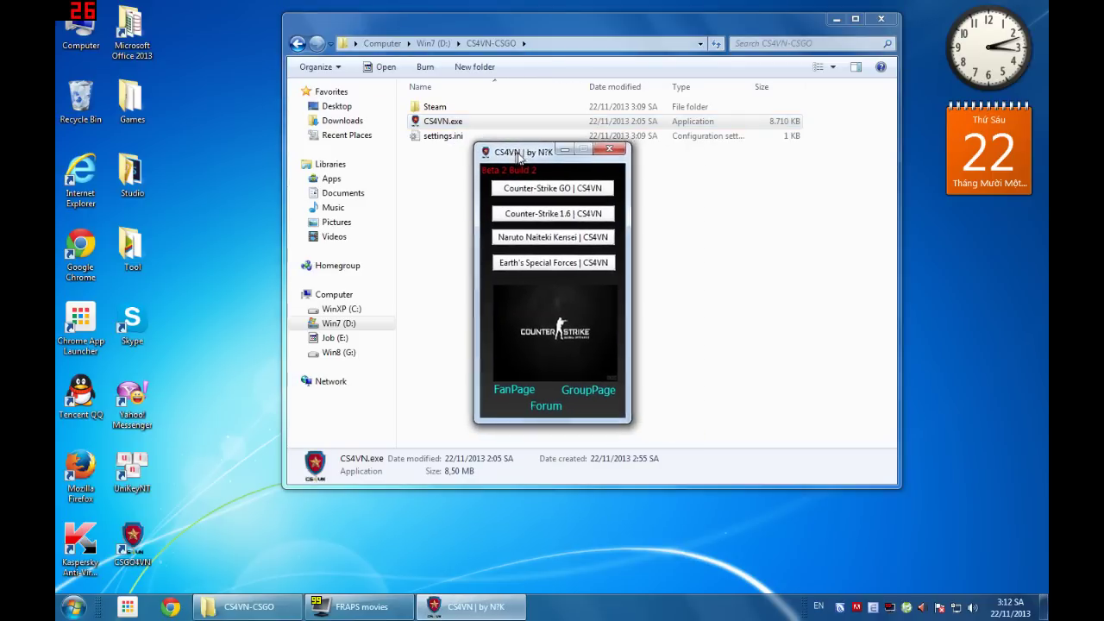
pyautogui.click(530, 188)
pyautogui.moveTo(519, 116); pyautogui.dragTo(483, 113)
# Step: Choose the Play Fake-Steam method, enter the Steam account name and Steam password, and start the game
pyautogui.click(509, 256)
pyautogui.click(507, 278)
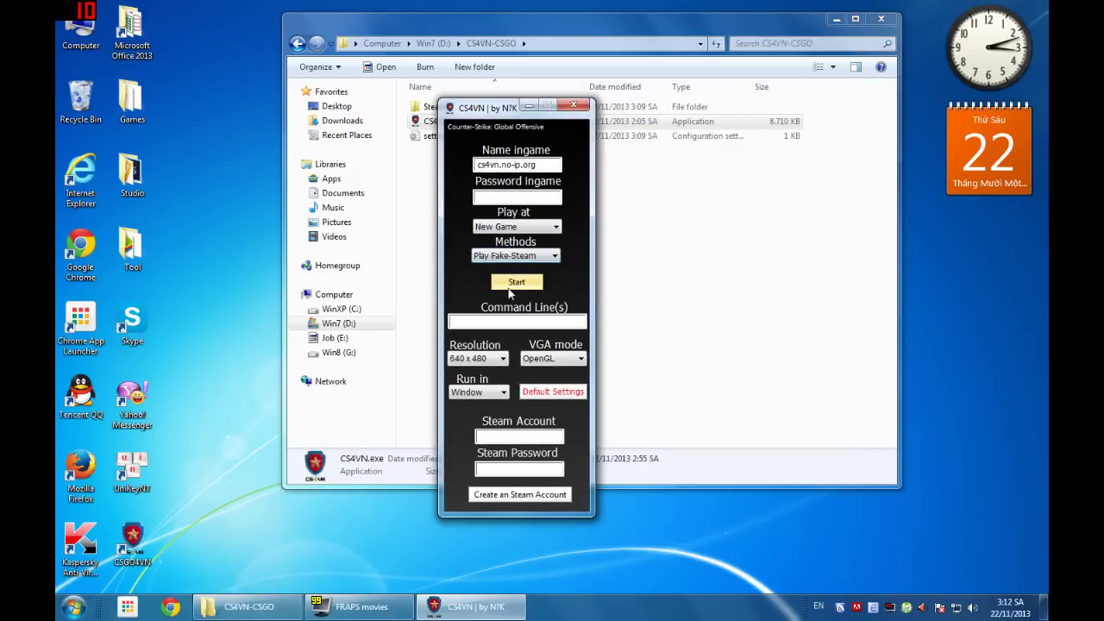
pyautogui.click(517, 435)
pyautogui.write('cs_animax_vn')
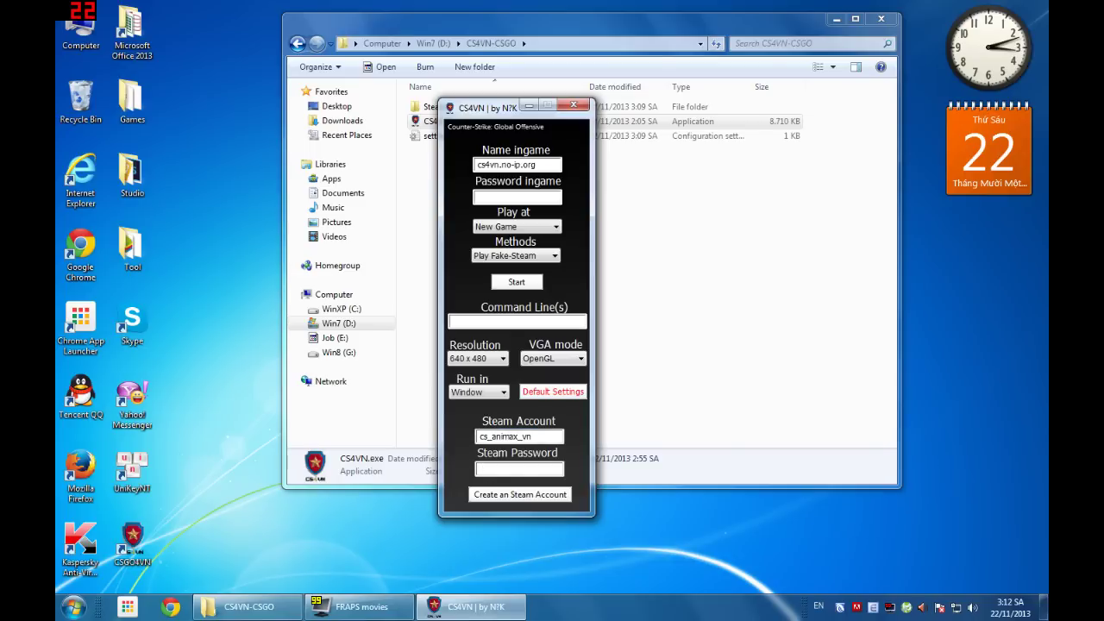
pyautogui.write('*********')
pyautogui.moveTo(496, 111)
pyautogui.mouseDown()
pyautogui.moveTo(525, 106)
pyautogui.moveTo(522, 81)
pyautogui.moveTo(500, 98)
pyautogui.mouseUp()
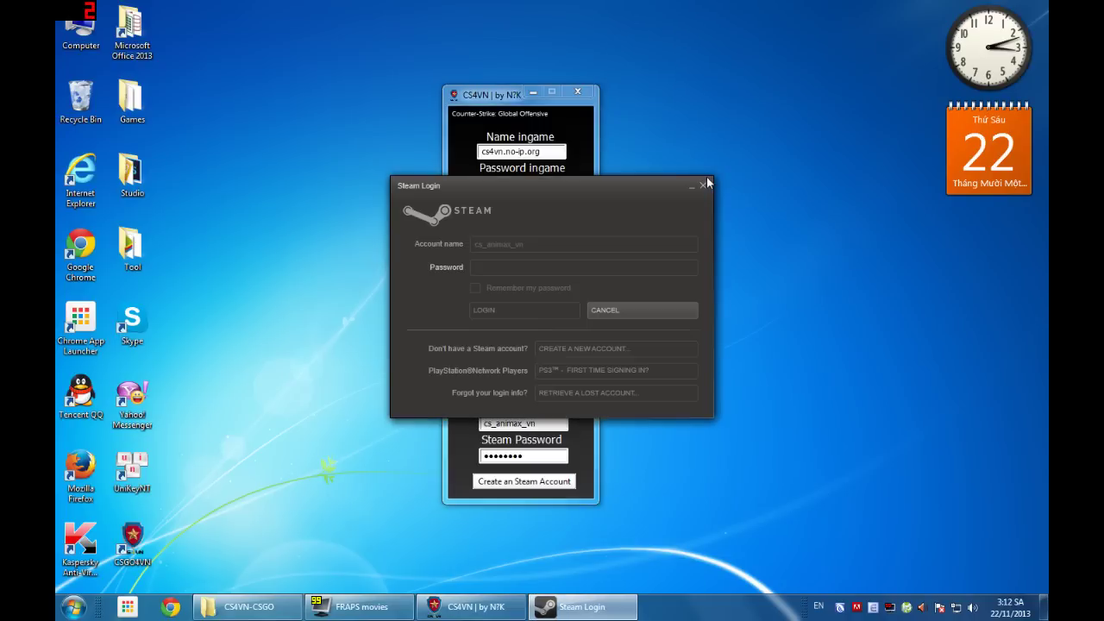
pyautogui.click(705, 183)
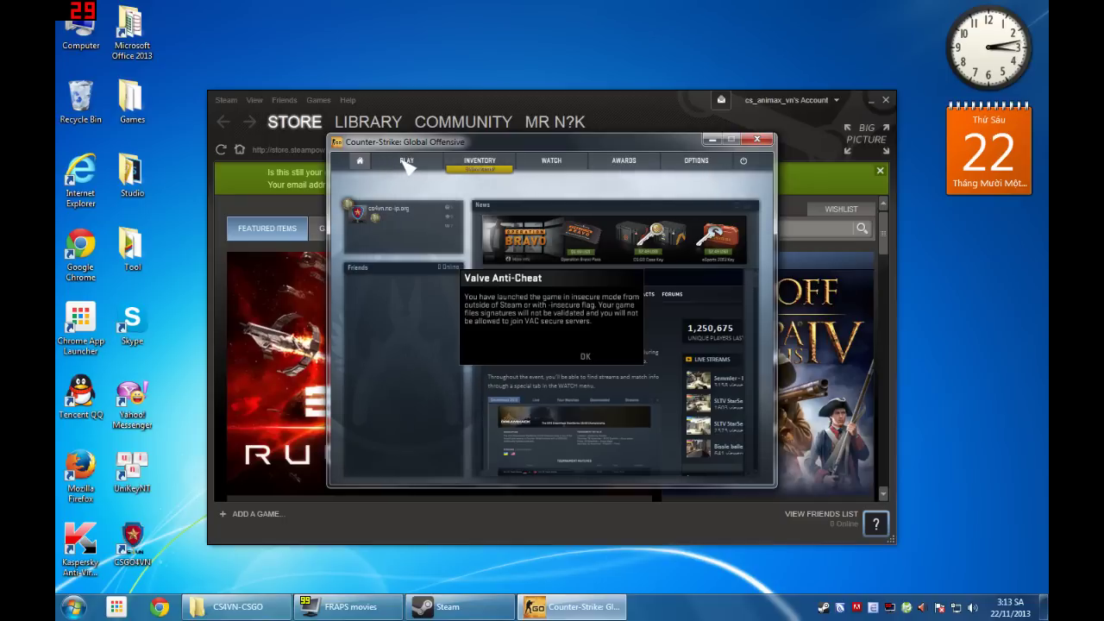
# Step: Dismiss the Valve Anti-Cheat notice and start an offline Casual match with bots on the Dust II map
pyautogui.click(574, 353)
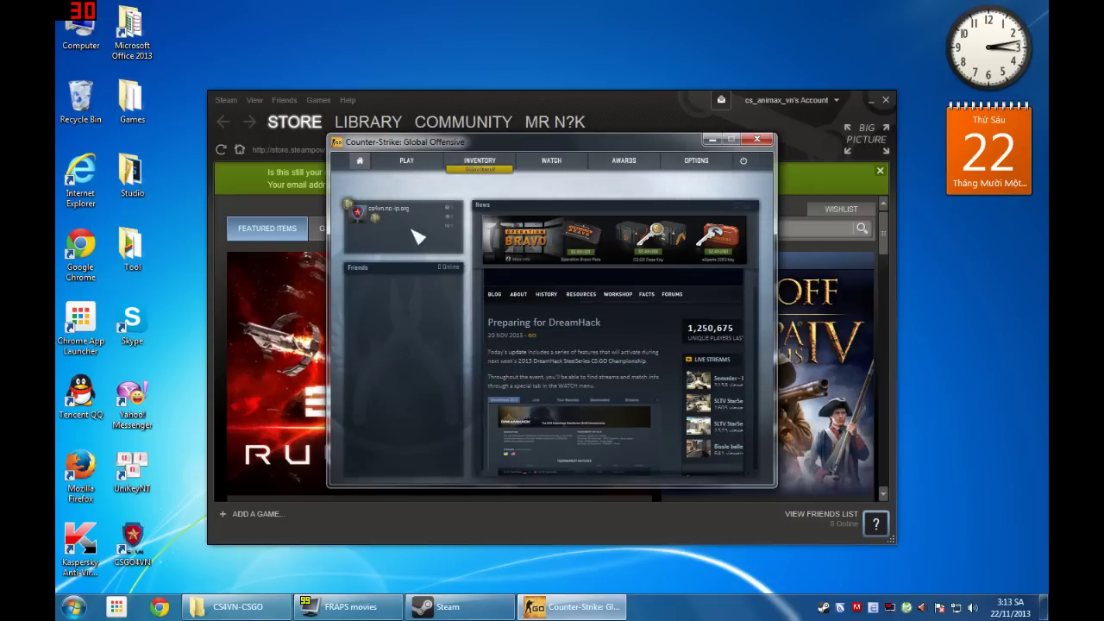
pyautogui.click(406, 161)
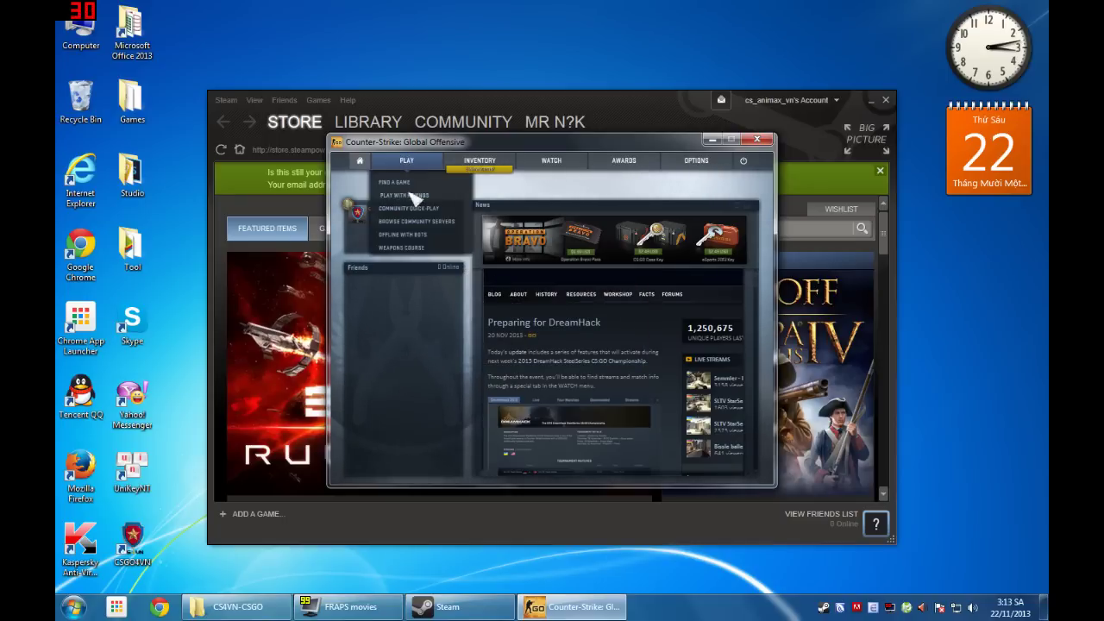
pyautogui.click(411, 236)
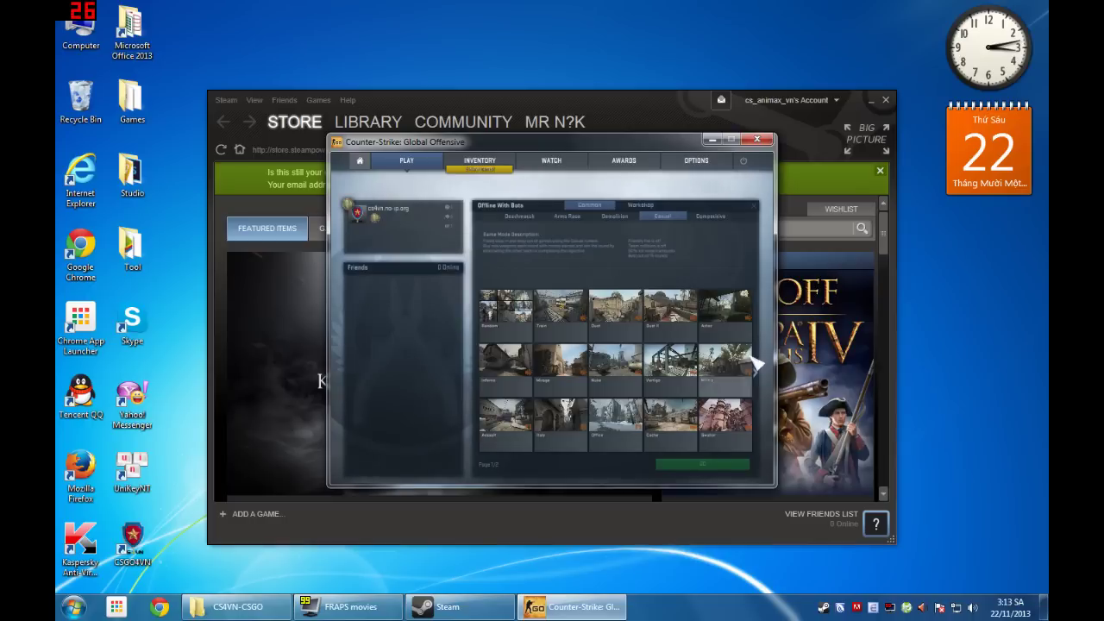
pyautogui.click(756, 373)
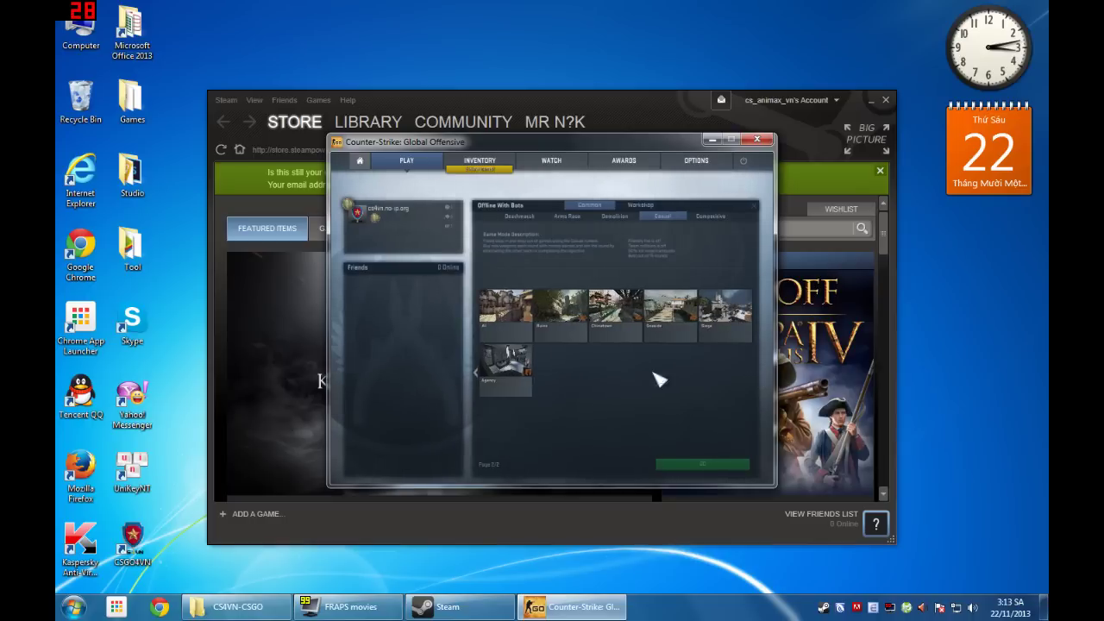
pyautogui.click(477, 372)
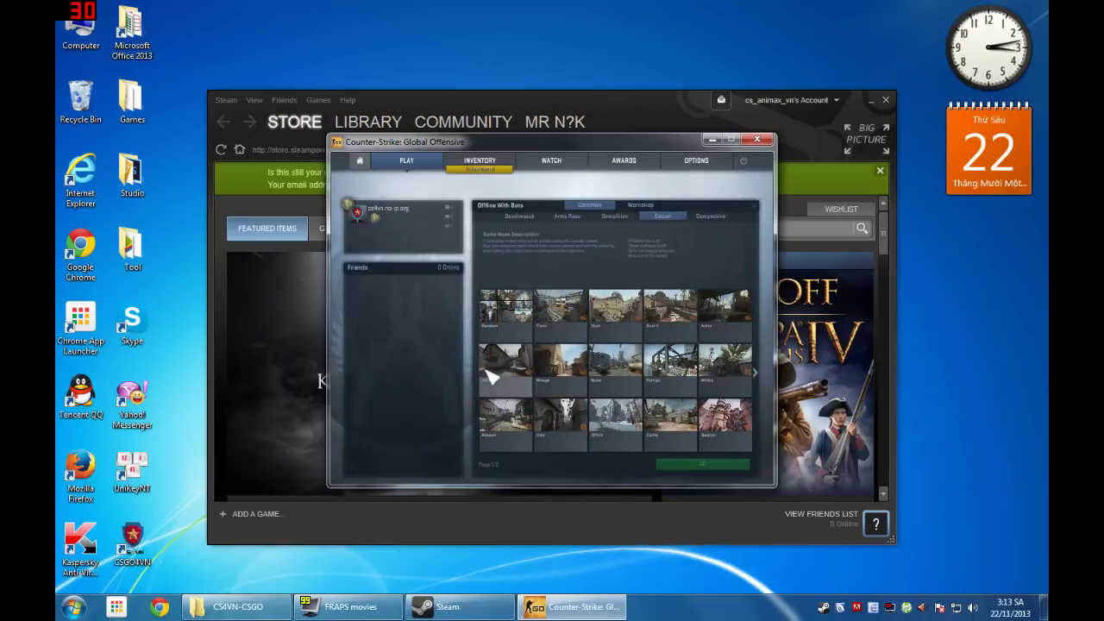
pyautogui.click(671, 311)
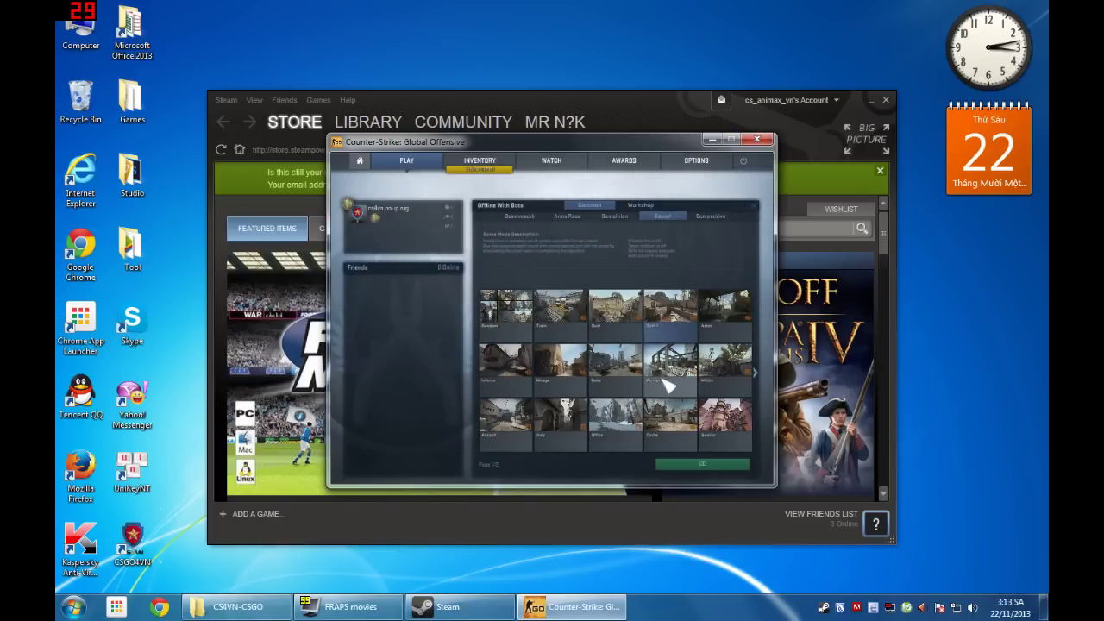
pyautogui.click(666, 470)
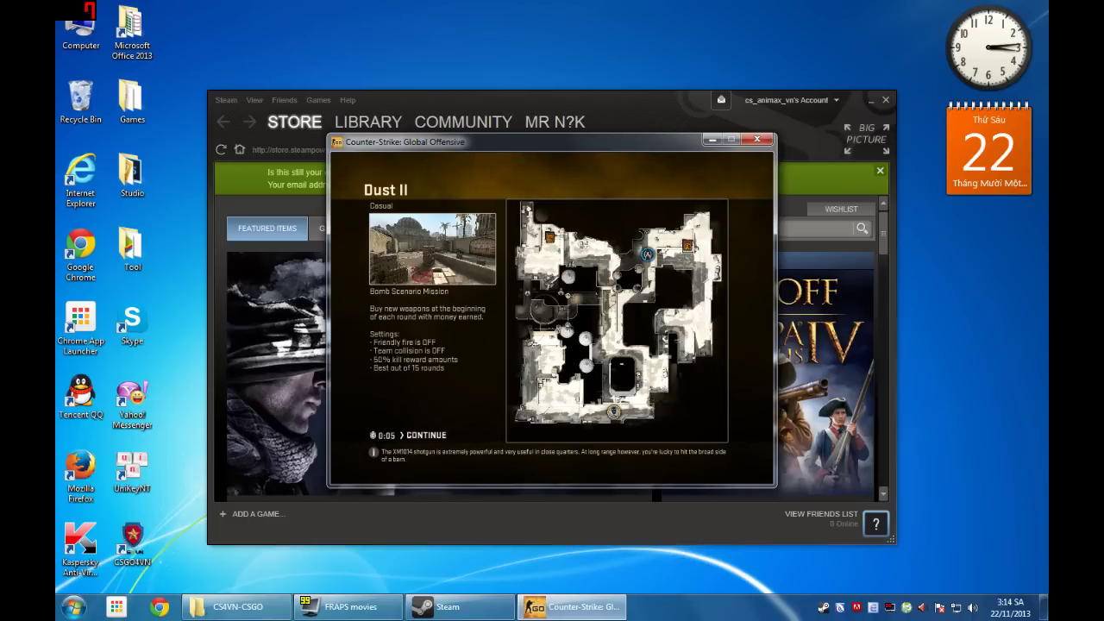
# Step: Join the Terrorists on Dust II, check the match scoreboard and switch to the knife
pyautogui.click(444, 438)
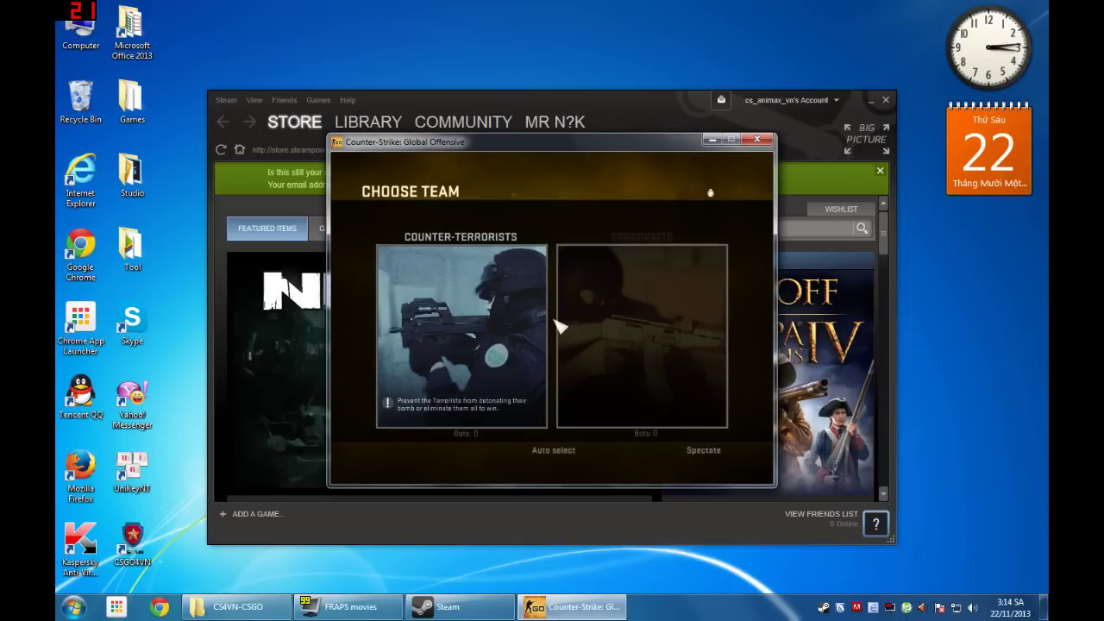
pyautogui.click(630, 318)
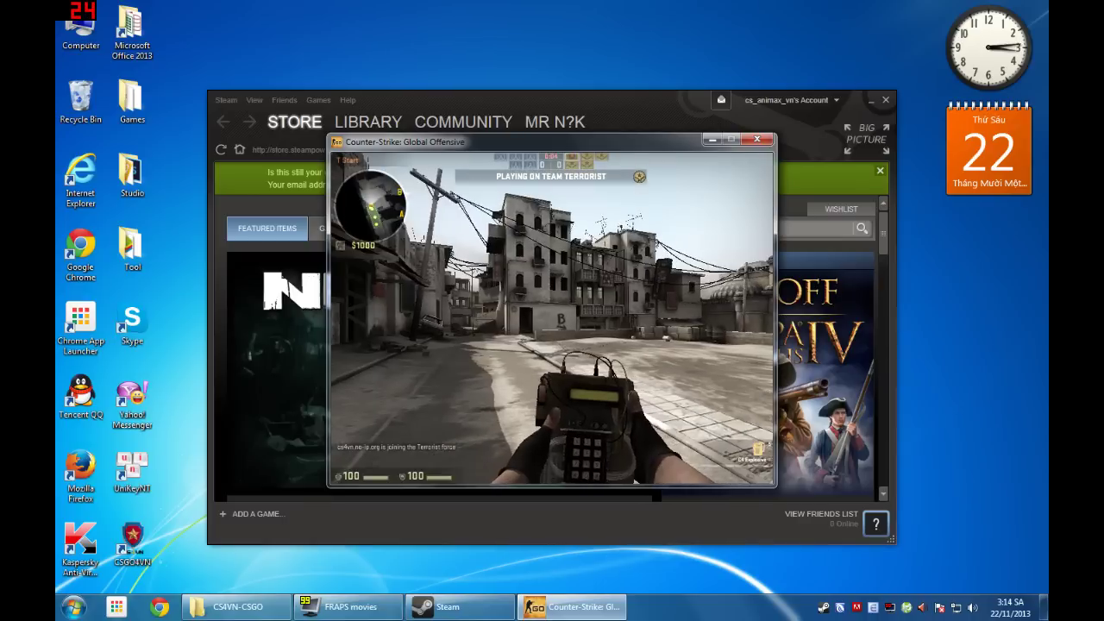
pyautogui.press('Tab')
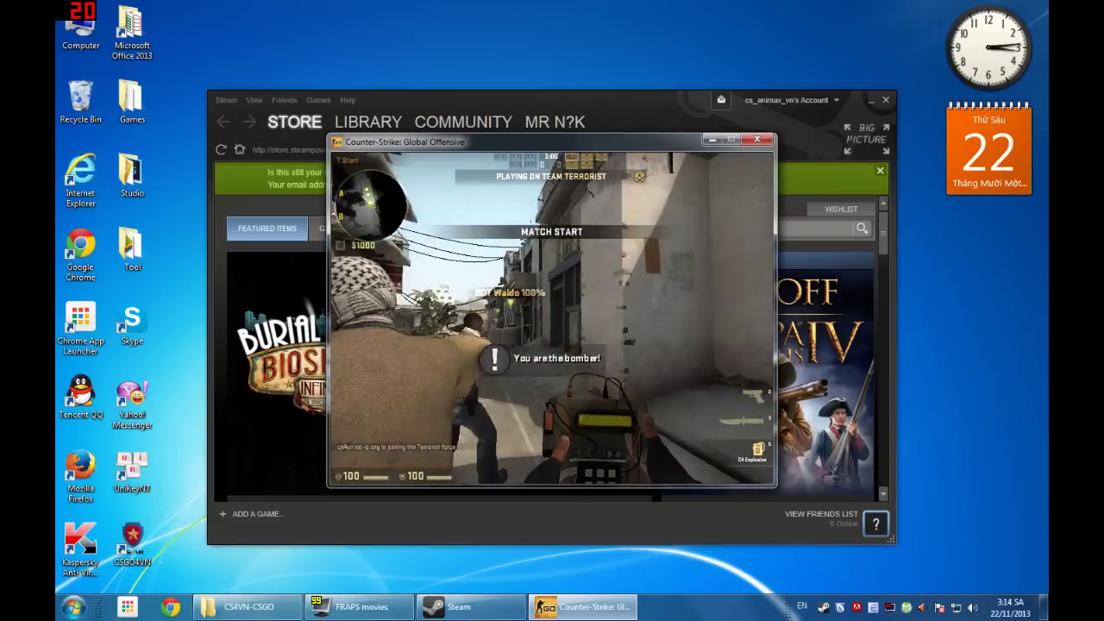
pyautogui.press('3')
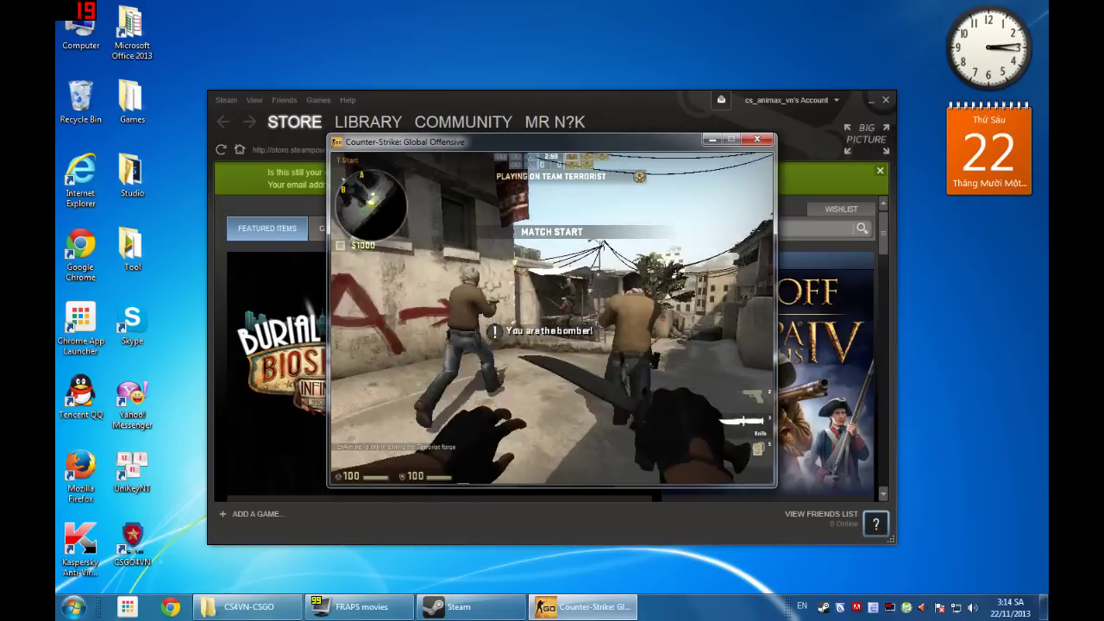
# Step: Try to join the CS4VN|DeathMatch server on cs_office from the favorite community servers
pyautogui.press('Escape')
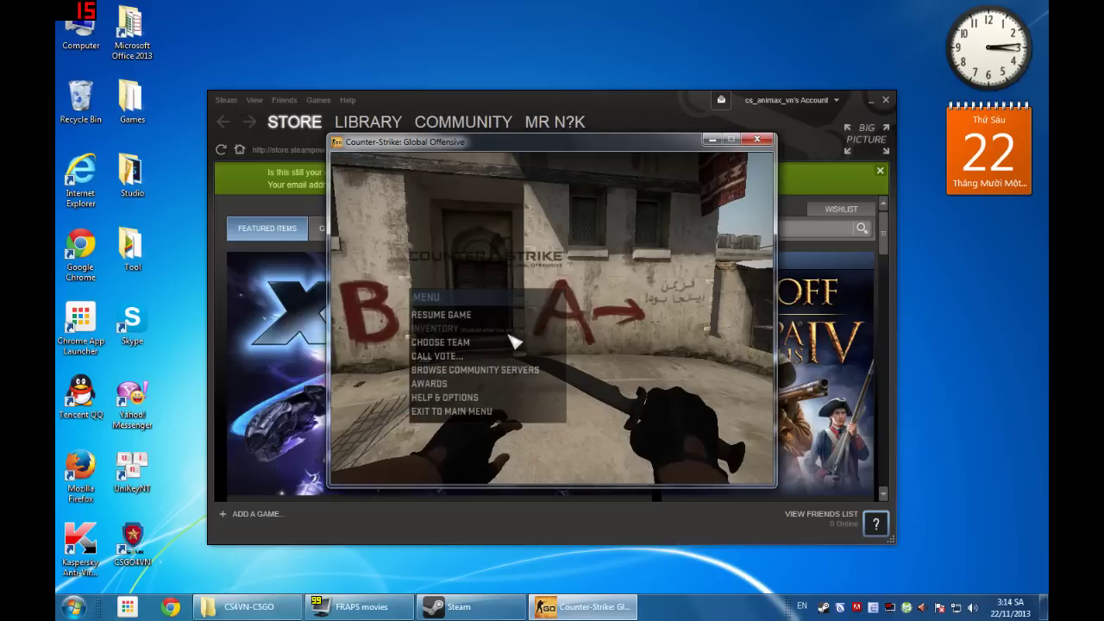
pyautogui.press('Escape')
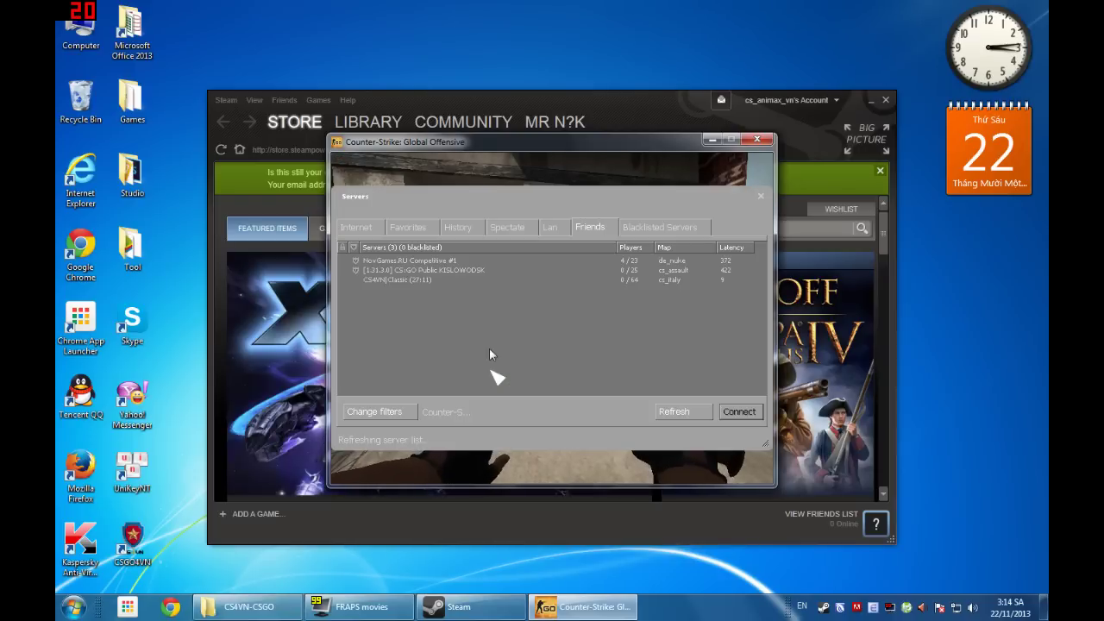
pyautogui.click(416, 229)
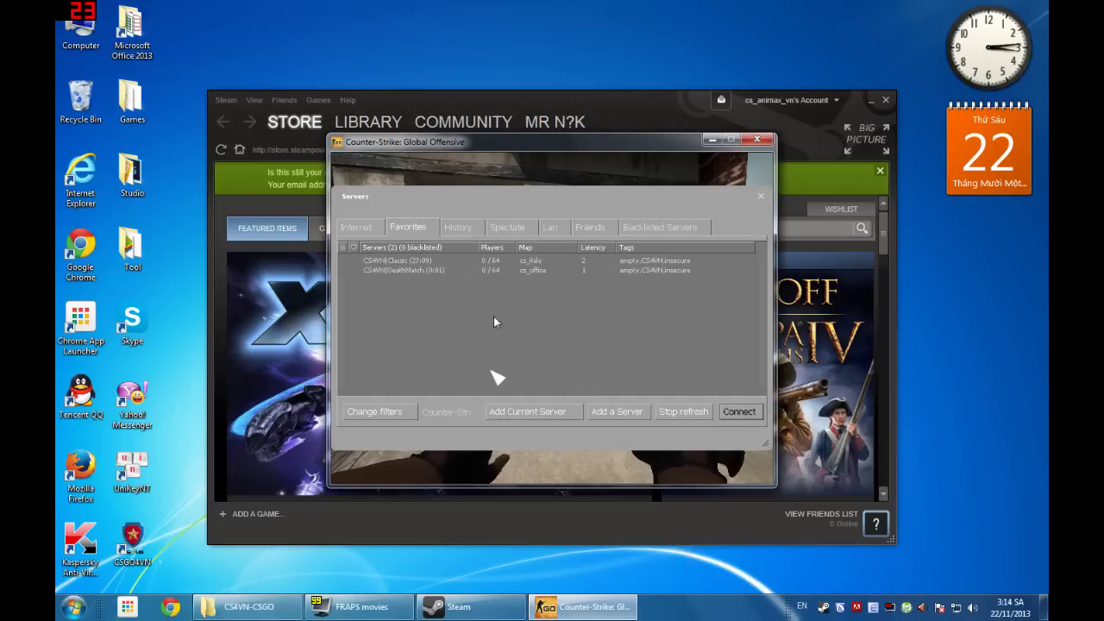
pyautogui.click(423, 271)
pyautogui.click(421, 260)
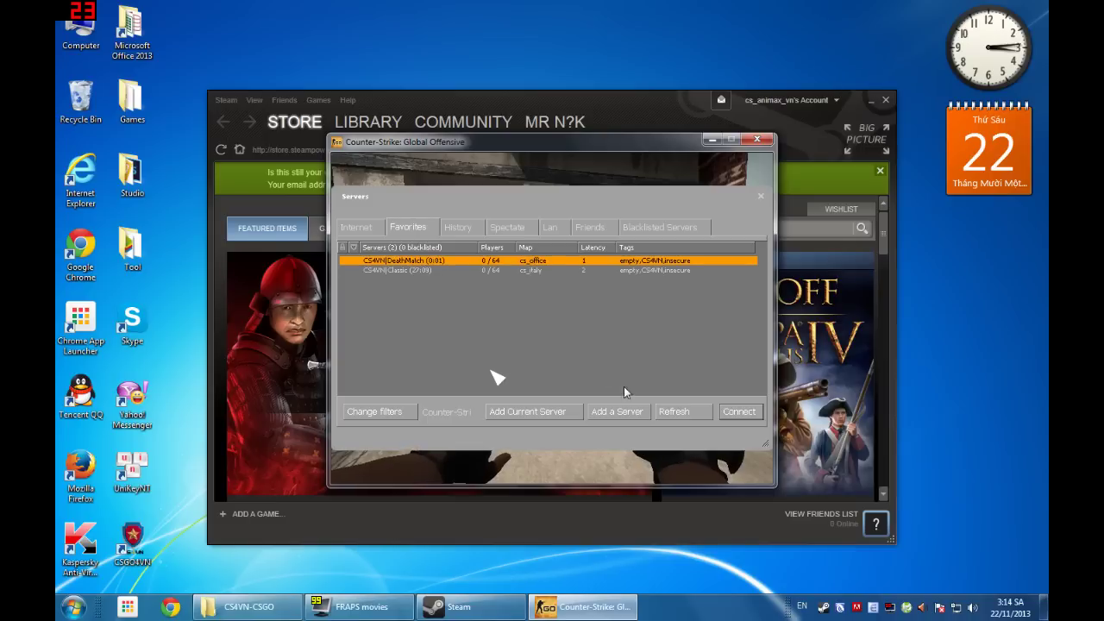
pyautogui.click(739, 412)
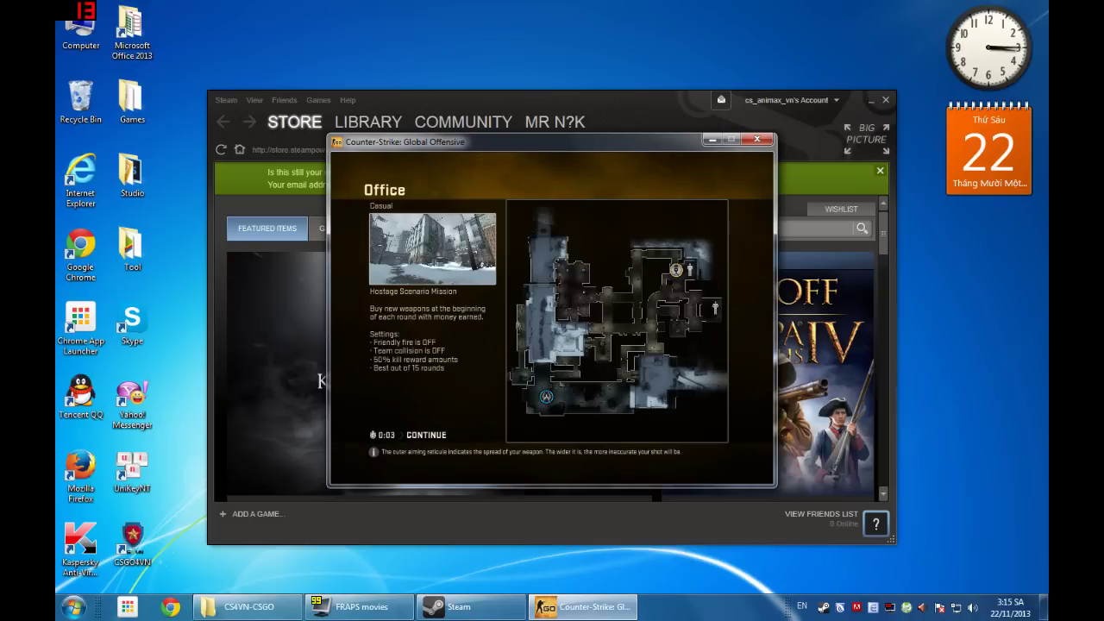
pyautogui.click(433, 436)
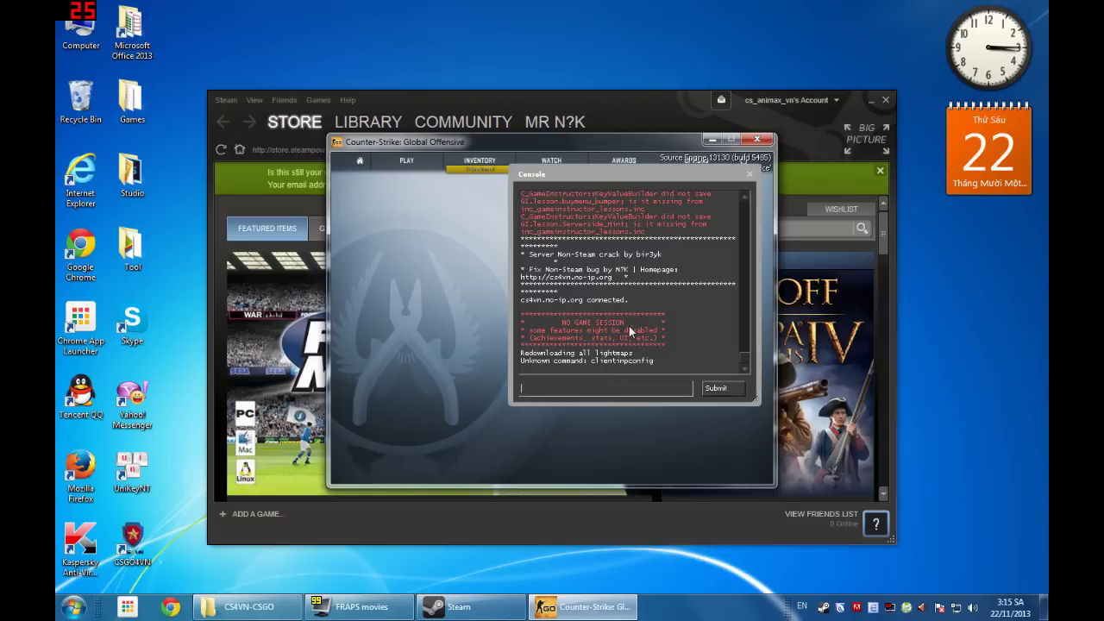
# Step: Connect to the server at cs4vn.no-ip.org:27018 with the connect command in the developer console
pyautogui.moveTo(666, 278); pyautogui.dragTo(535, 229)
pyautogui.click(666, 212)
pyautogui.press('`')
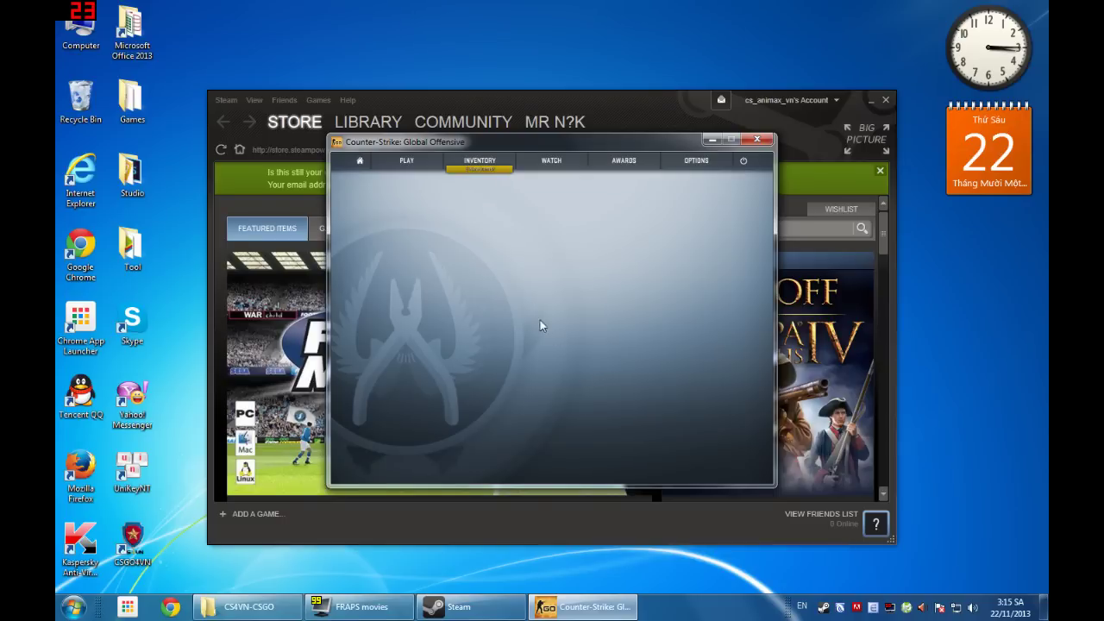
pyautogui.press('`')
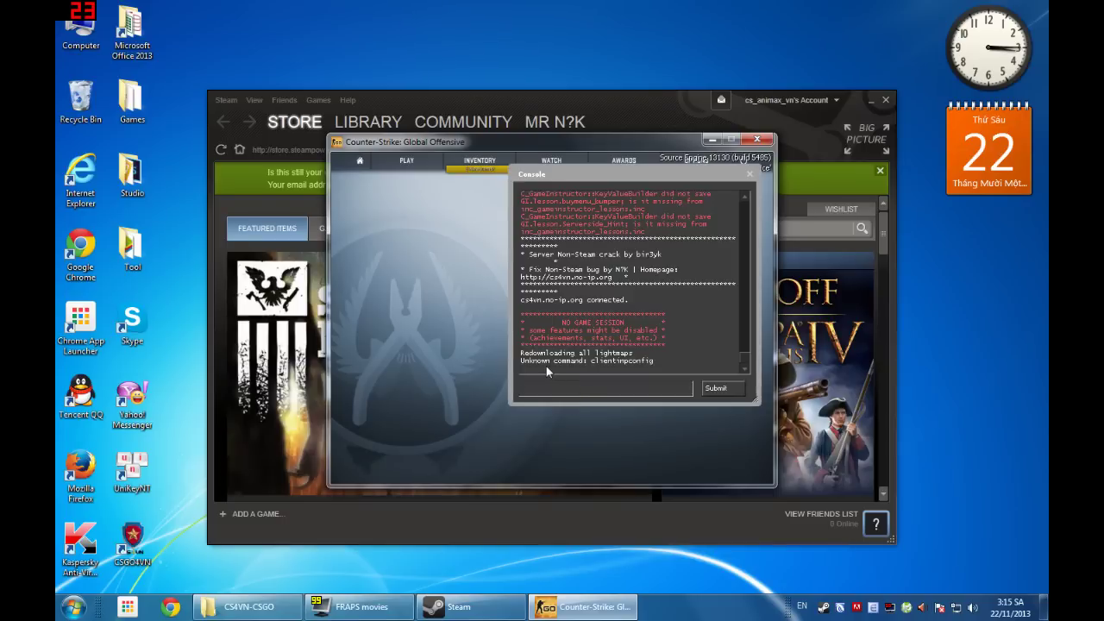
pyautogui.write('connect')
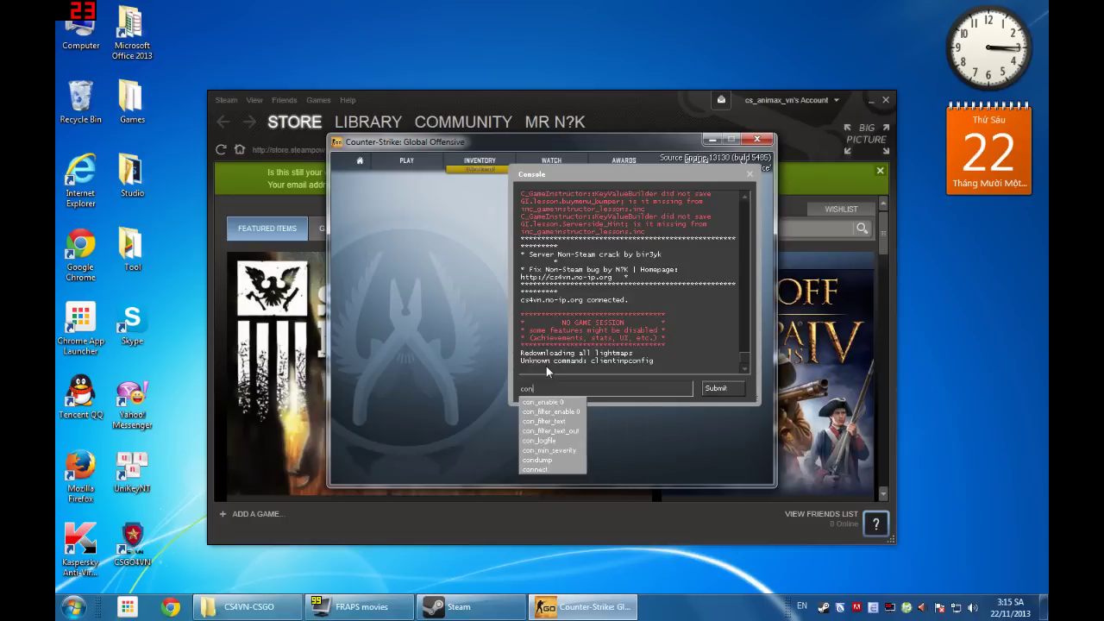
pyautogui.write('cs4')
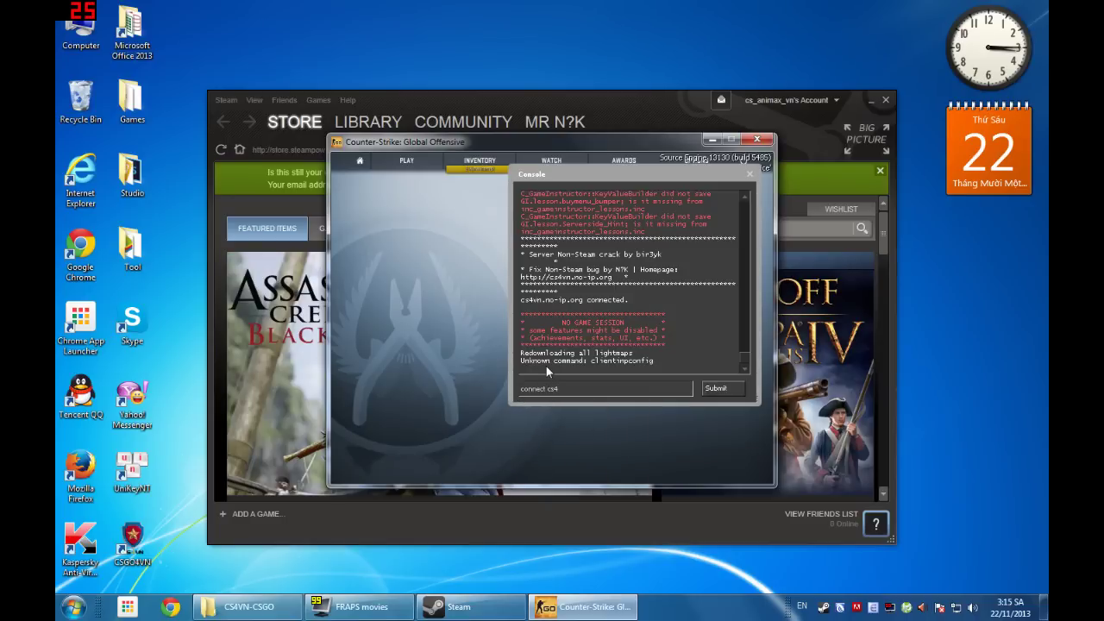
pyautogui.write('vn.no-')
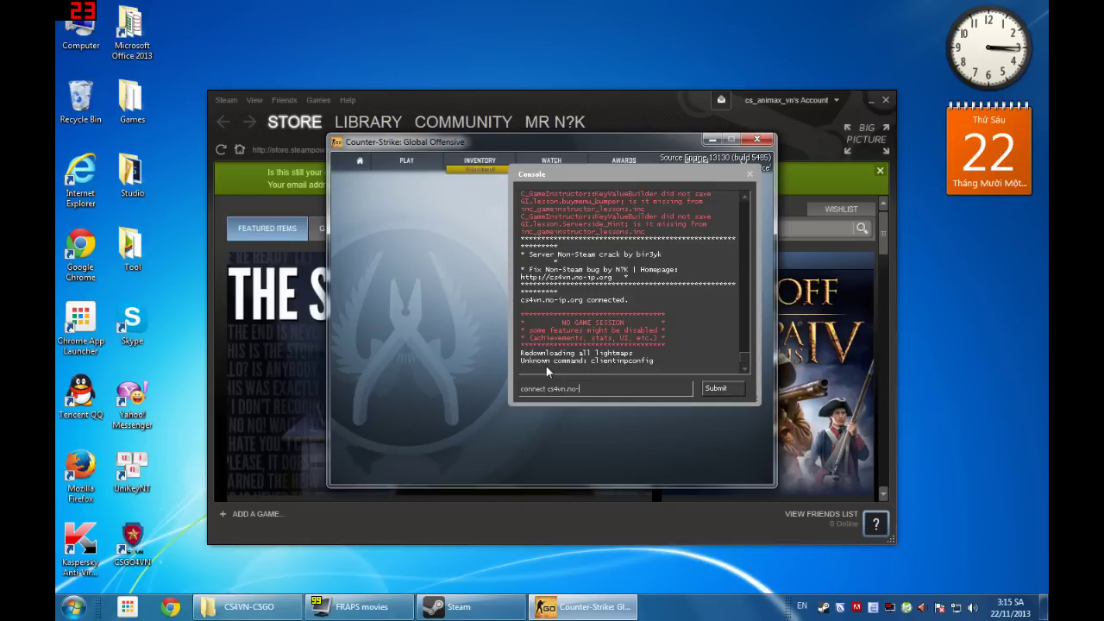
pyautogui.write('ip.org:27010')
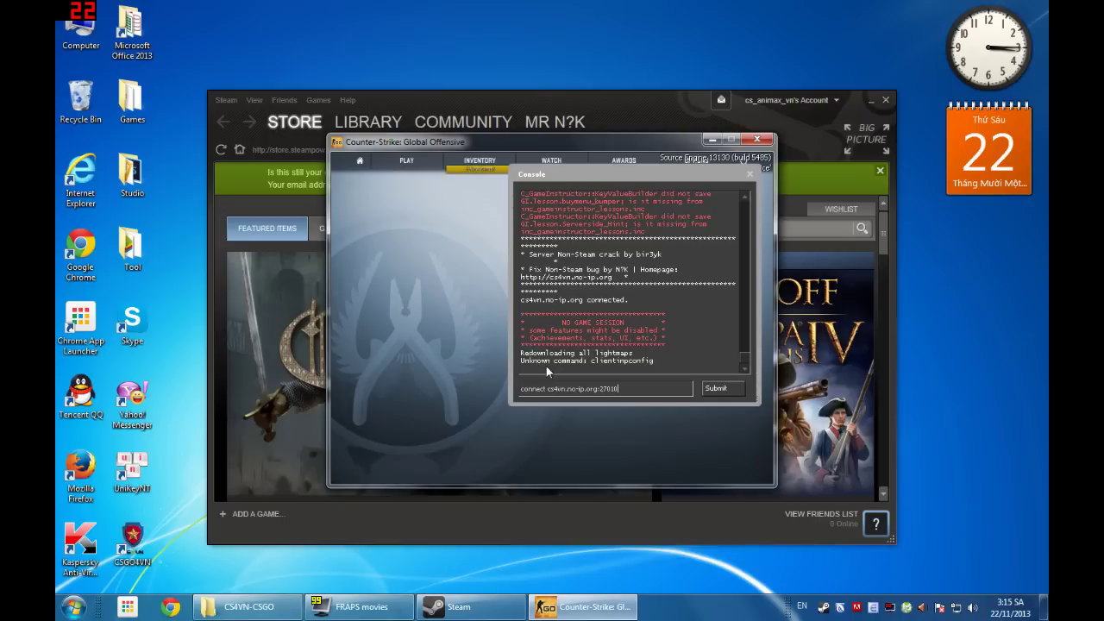
pyautogui.press('Return')
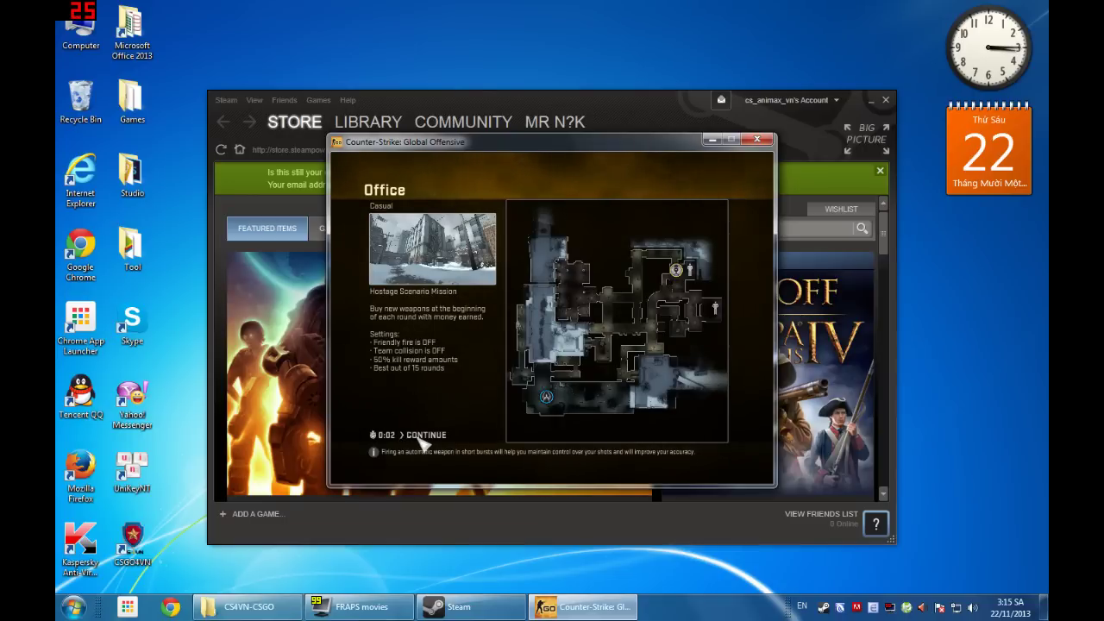
# Step: Continue into the Office map, dismiss the server's message of the day and join the Counter-Terrorists
pyautogui.click(421, 435)
pyautogui.click(715, 446)
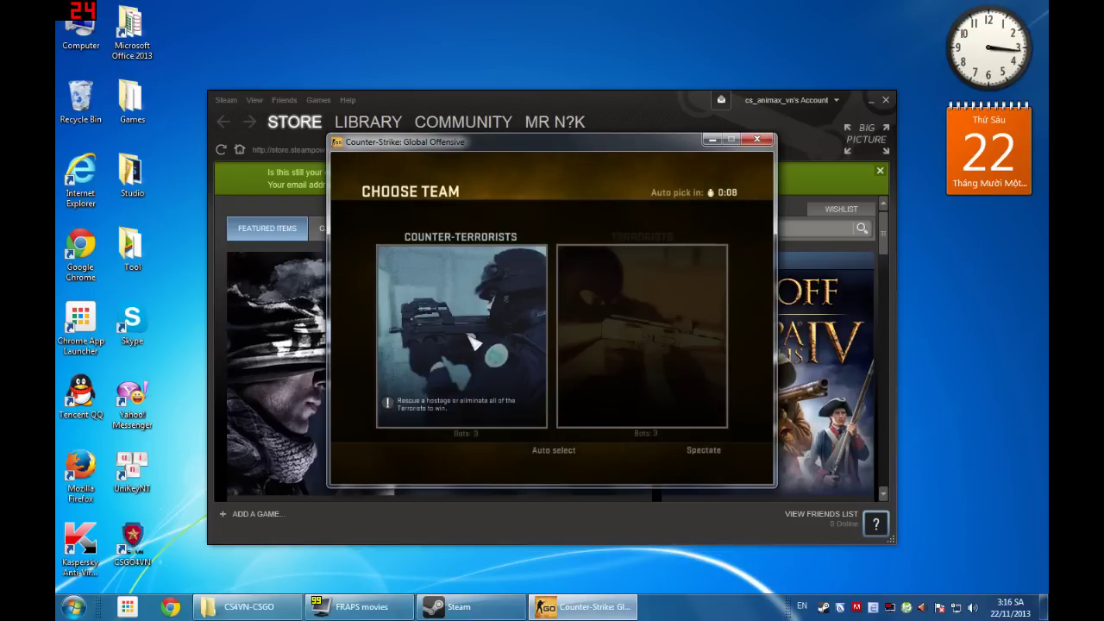
pyautogui.click(480, 364)
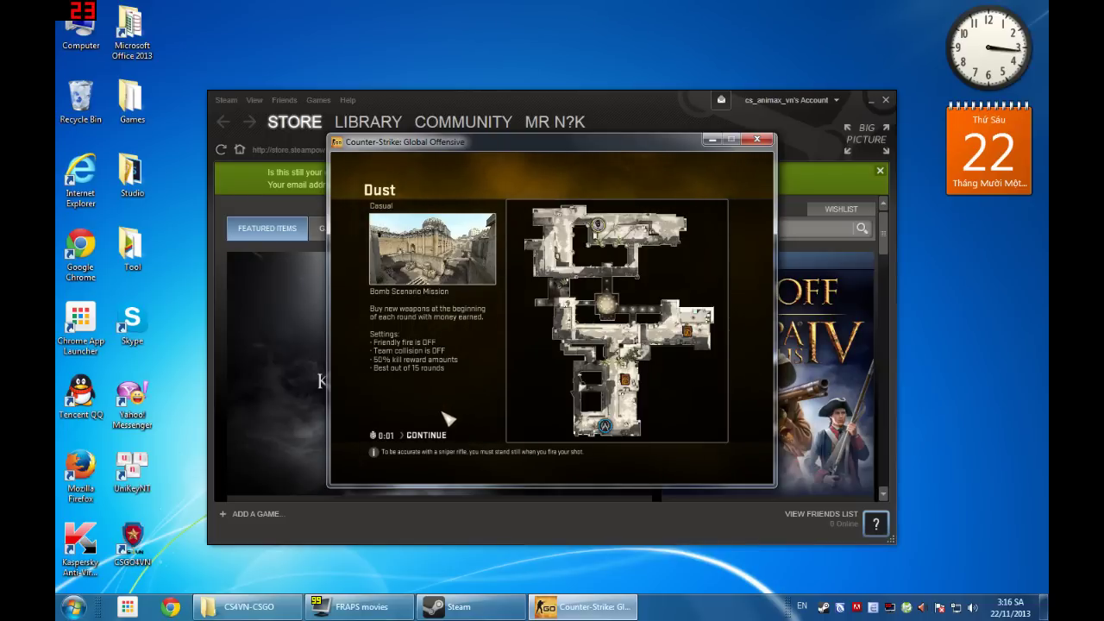
# Step: Continue into the Dust map, dismiss the server's message of the day and join the Terrorists
pyautogui.click(432, 435)
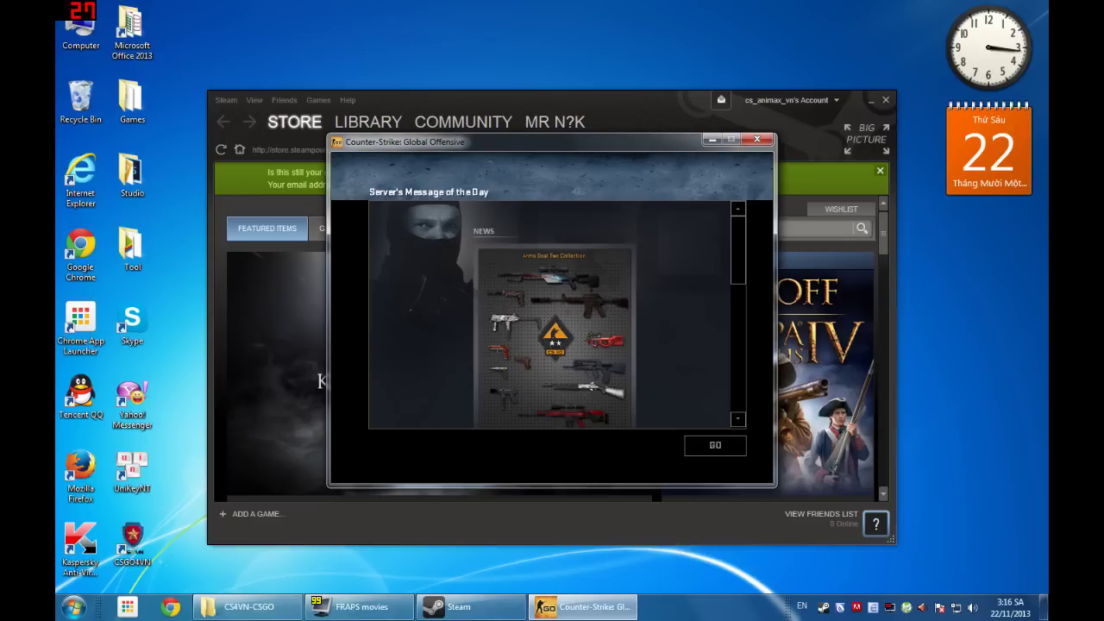
pyautogui.click(708, 442)
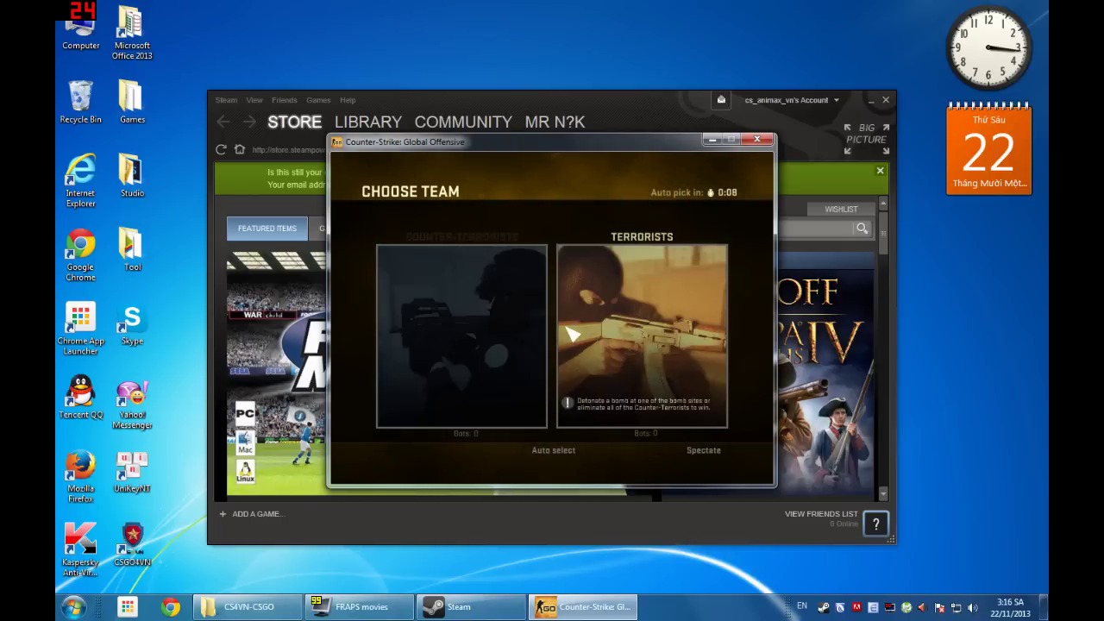
pyautogui.click(614, 331)
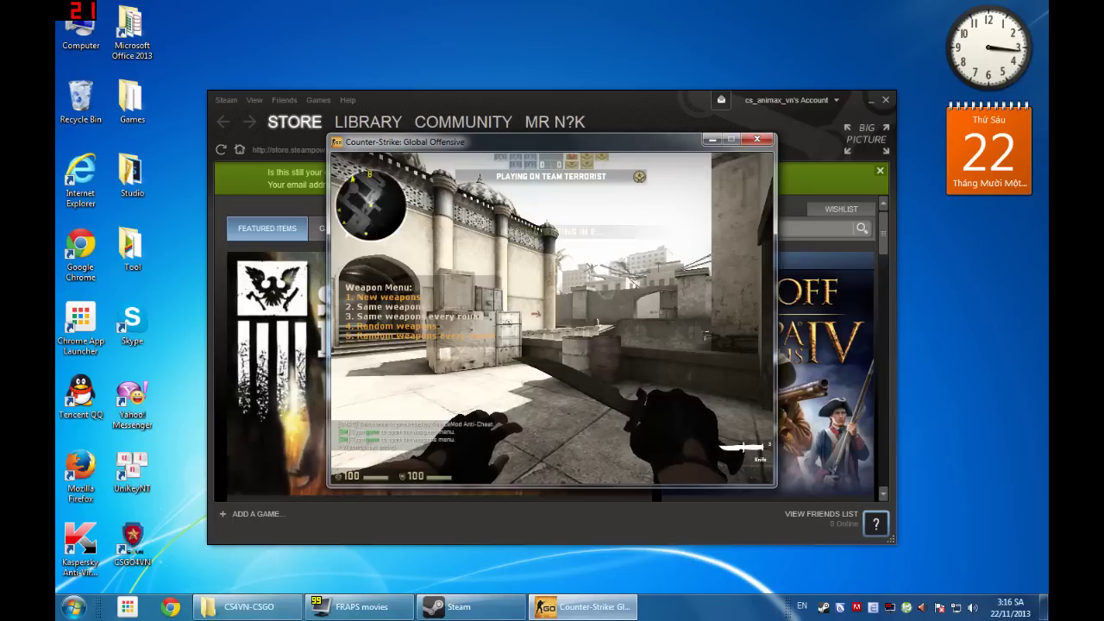
# Step: Choose new weapons with the M4A1-S as primary weapon and check the match scoreboard
pyautogui.press('1')
pyautogui.press('3')
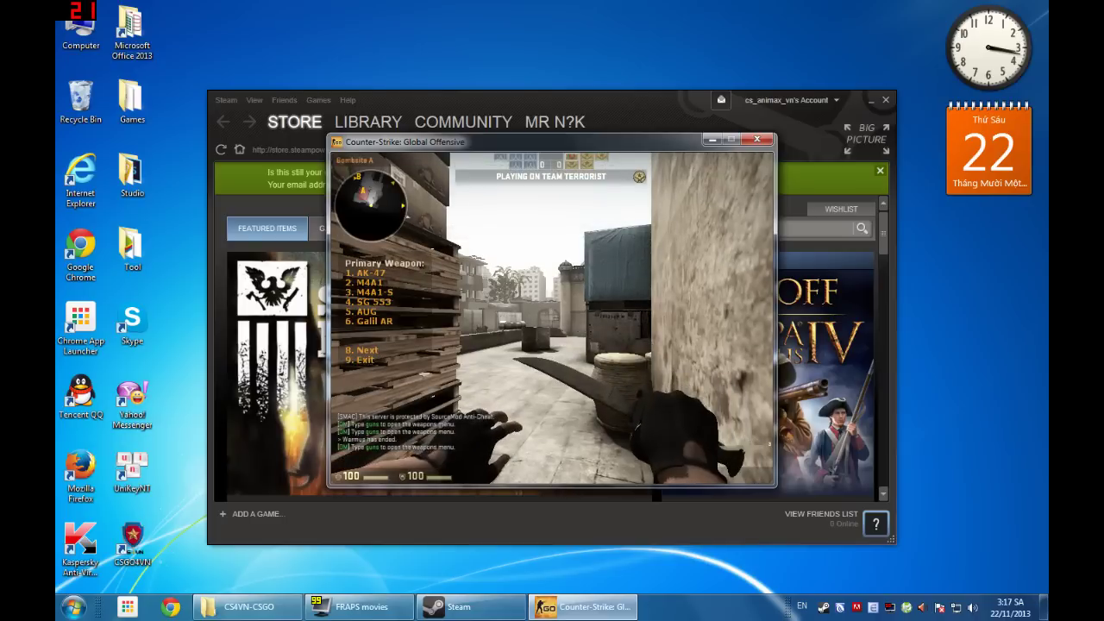
pyautogui.press('3')
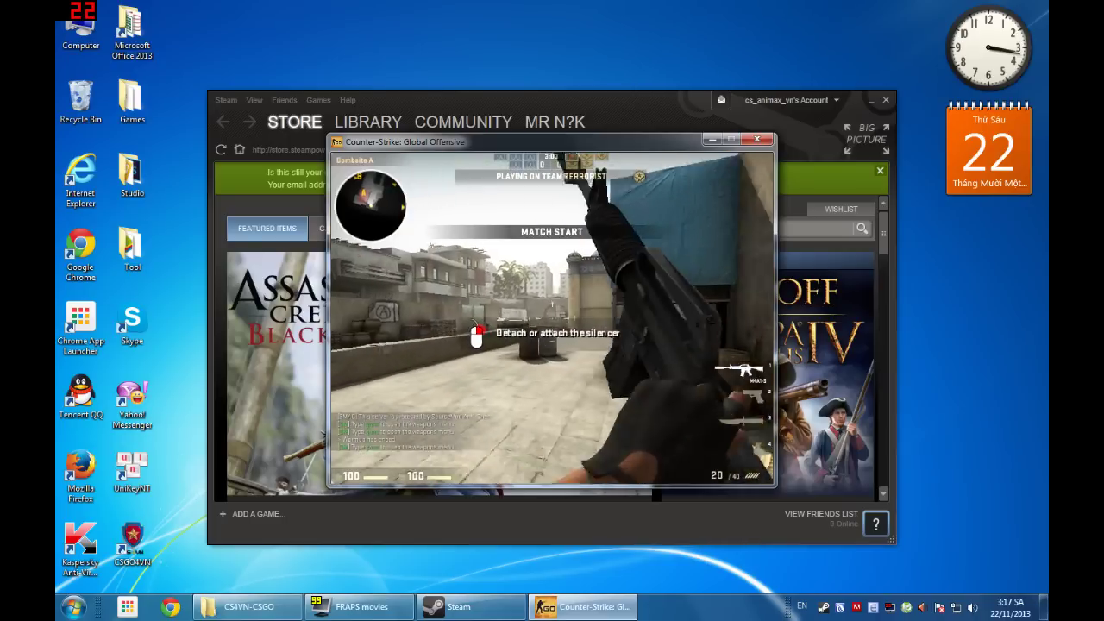
pyautogui.press('Tab')
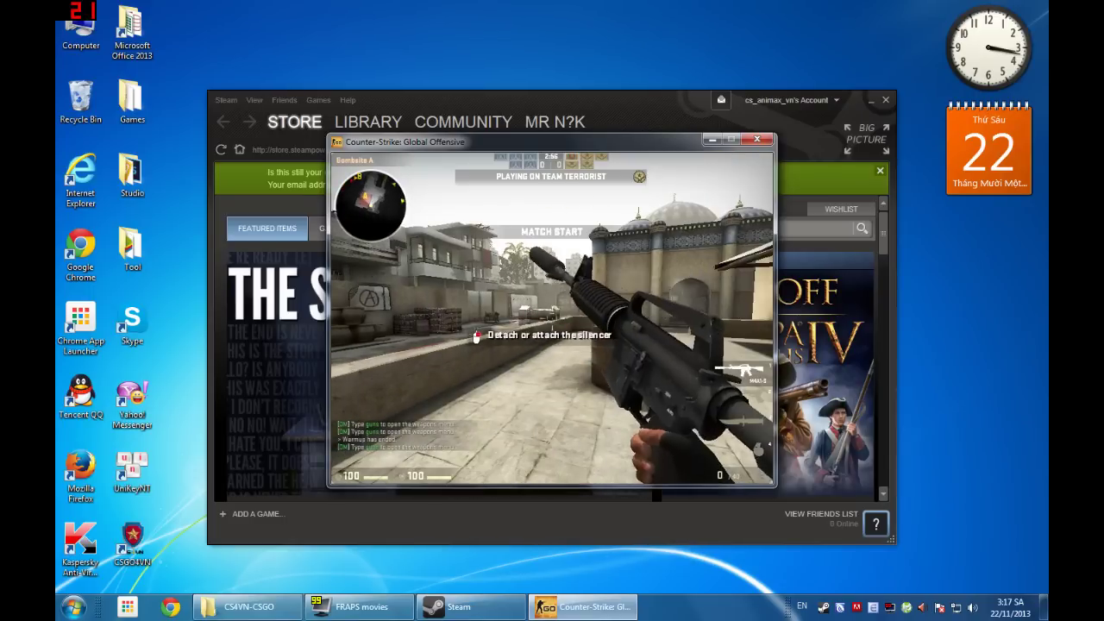
# Step: Highlight the Non-Steam bug fix message in the developer console and exit the game with the quit command
pyautogui.press('`')
pyautogui.scroll(1, 603, 304)
pyautogui.moveTo(635, 262); pyautogui.dragTo(528, 266)
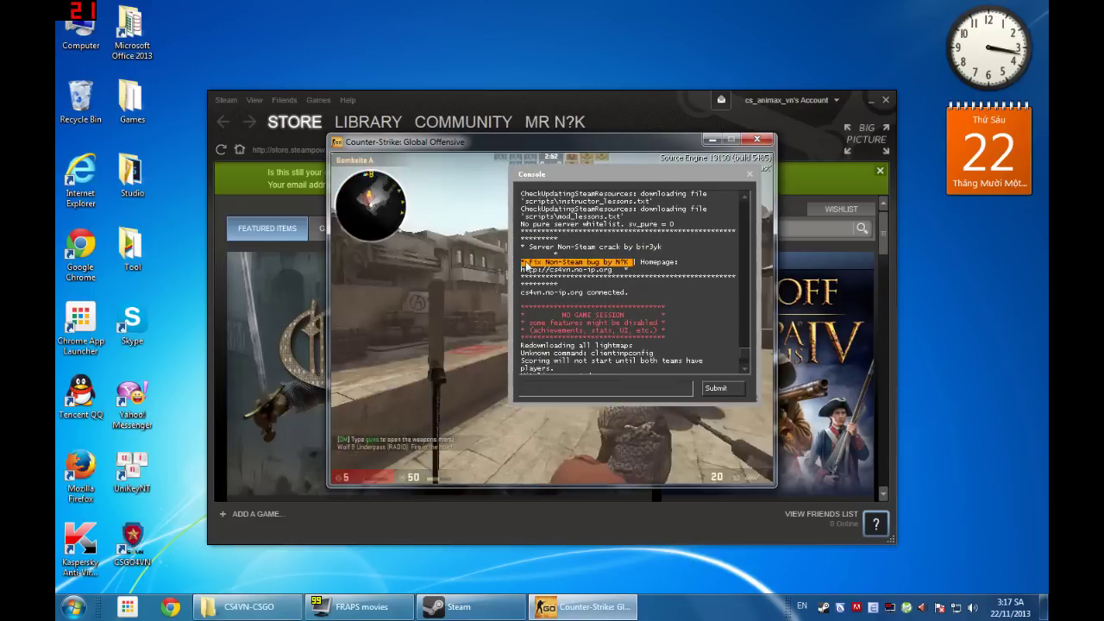
pyautogui.click(682, 314)
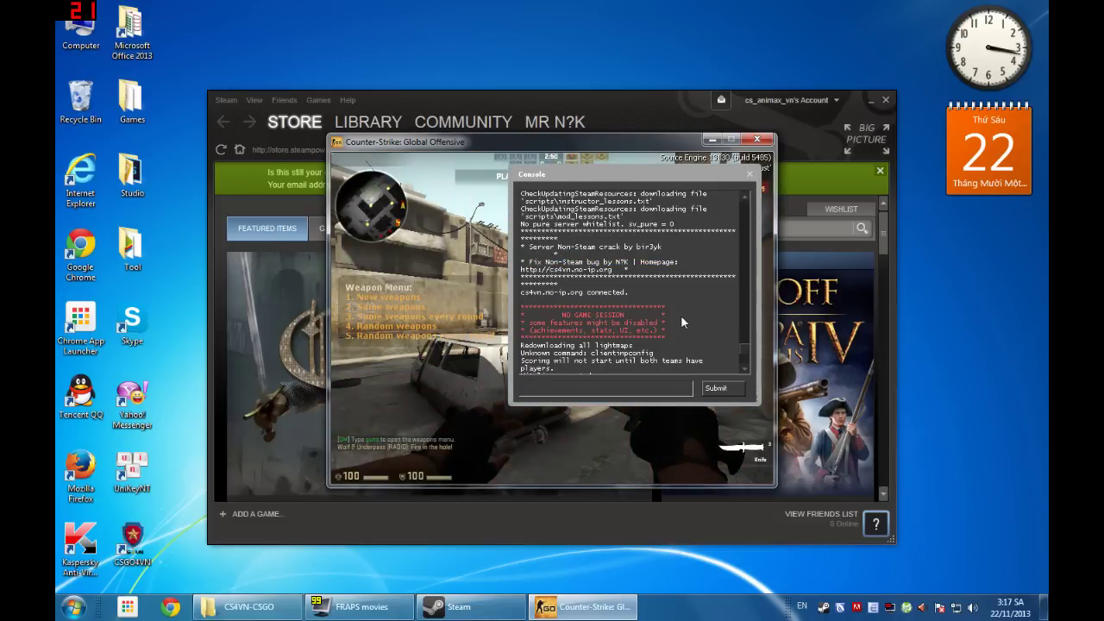
pyautogui.write('quit')
pyautogui.press('Return')
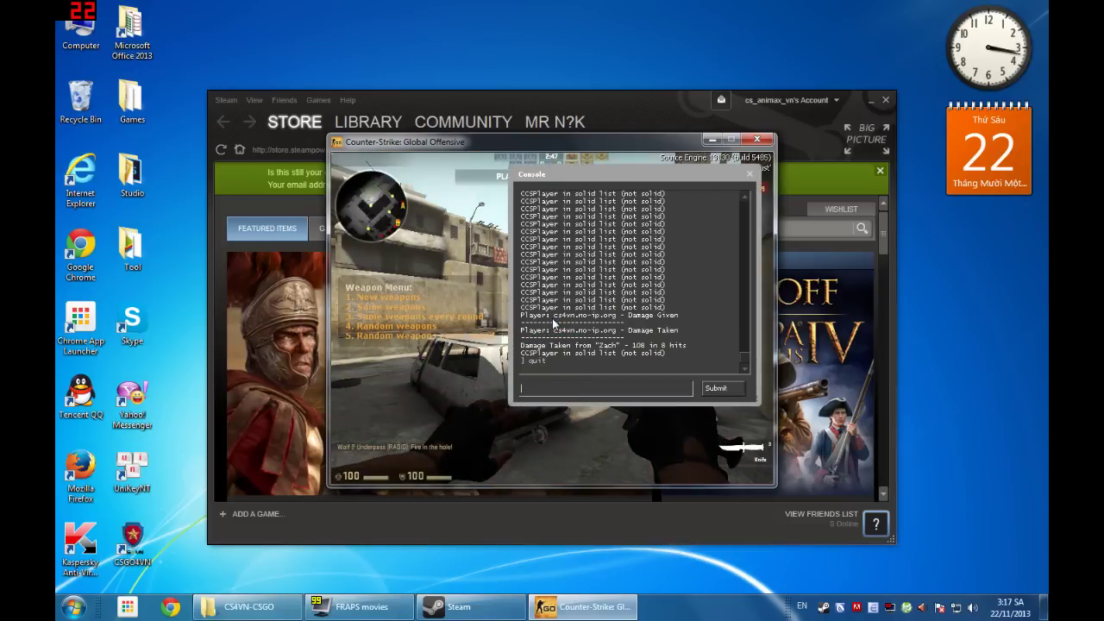